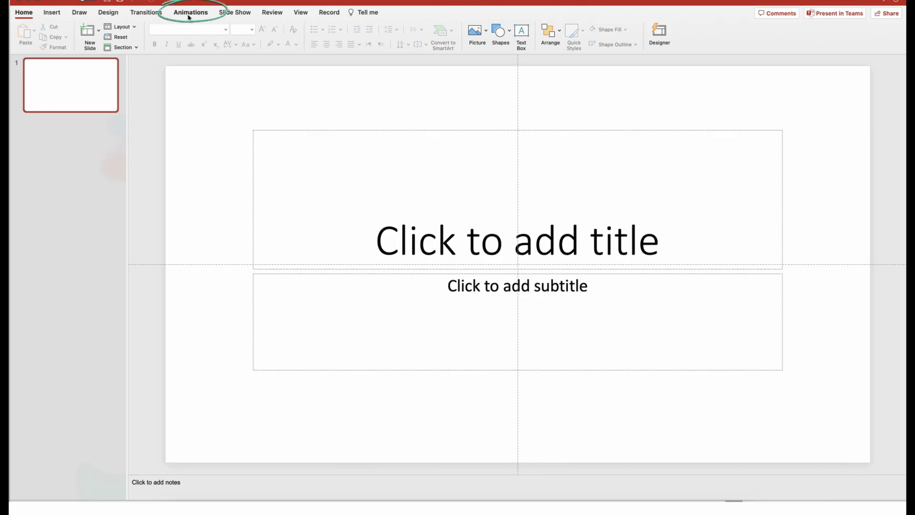
Switch to the Animations tools for slide 1's ANIMATION title
left_click(190, 12)
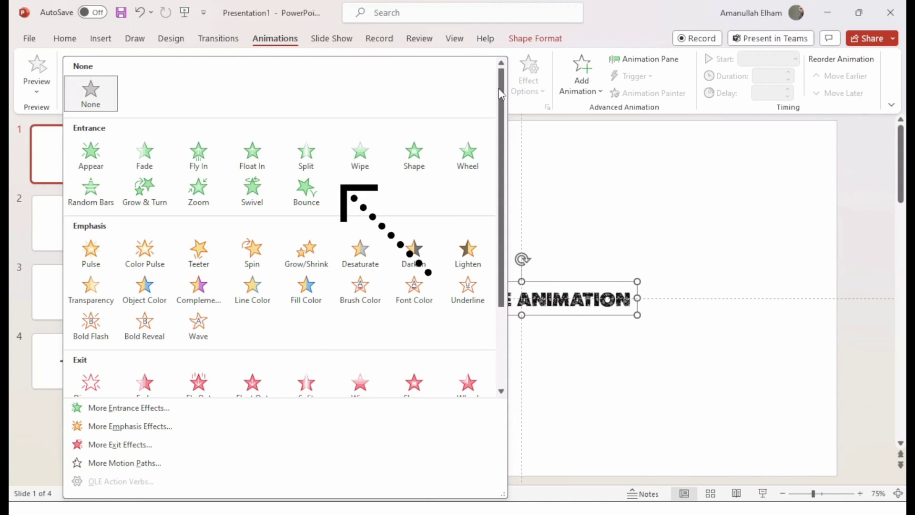
Try Fade, Fly In, Float In, Split and Wipe on the title, settling on Shape
left_click(146, 157)
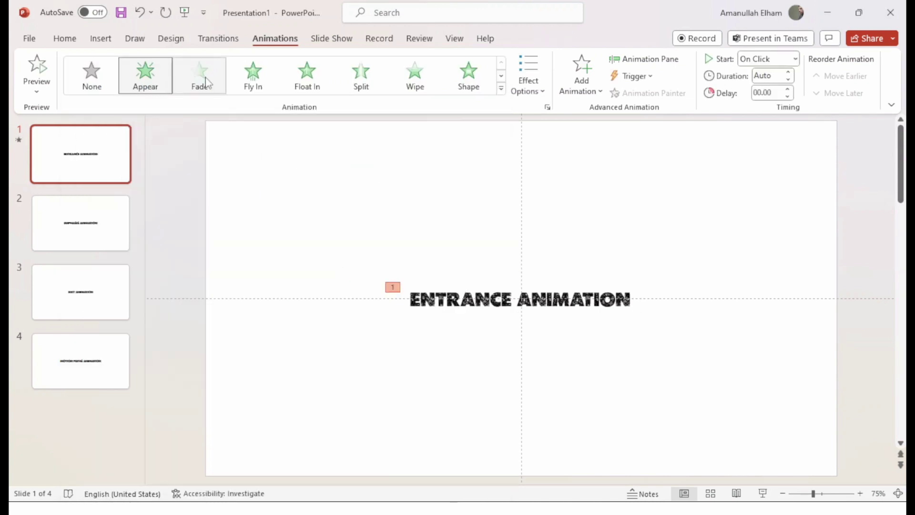
left_click(248, 70)
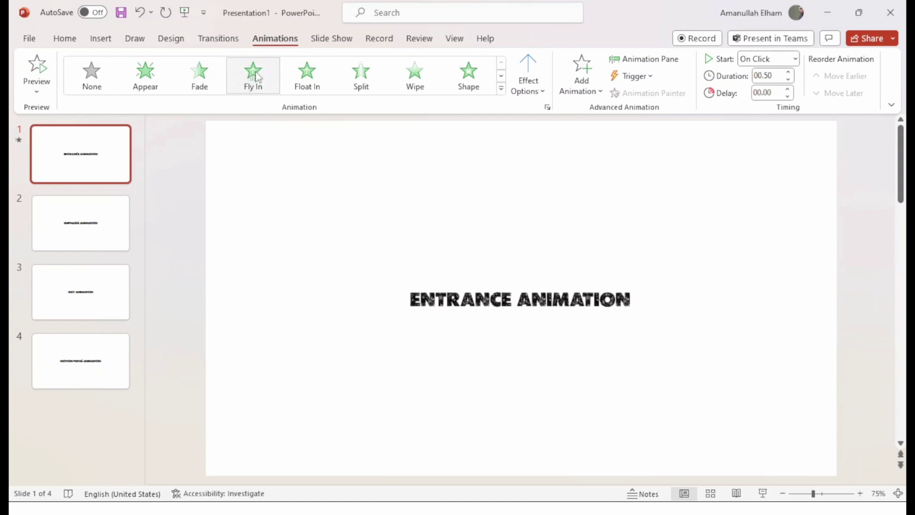
left_click(314, 71)
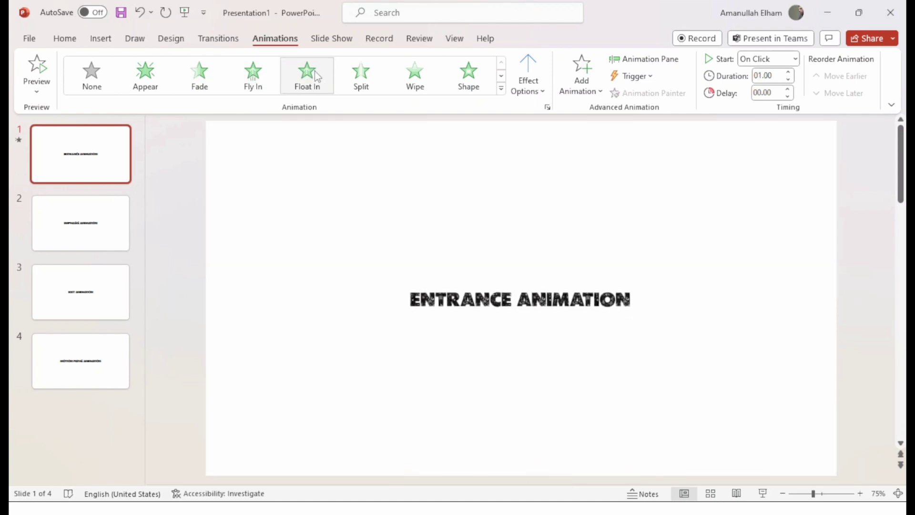
left_click(361, 78)
left_click(412, 80)
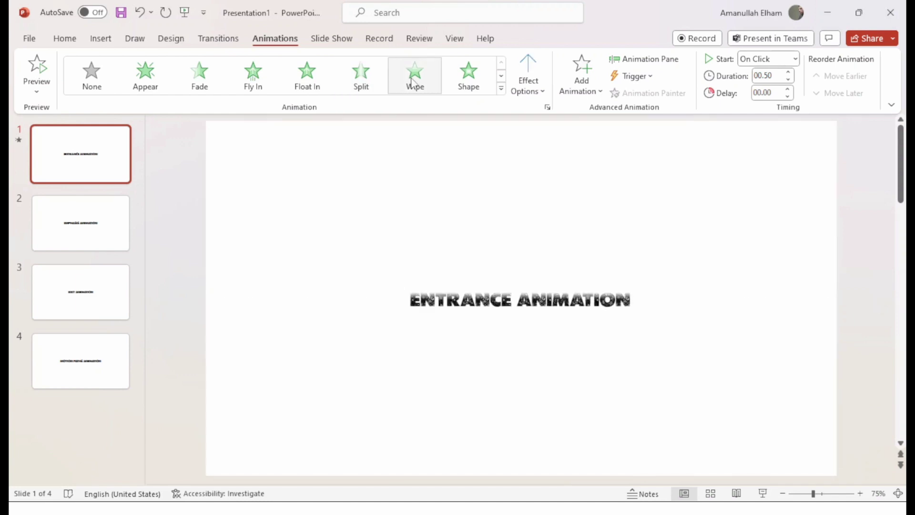
left_click(469, 77)
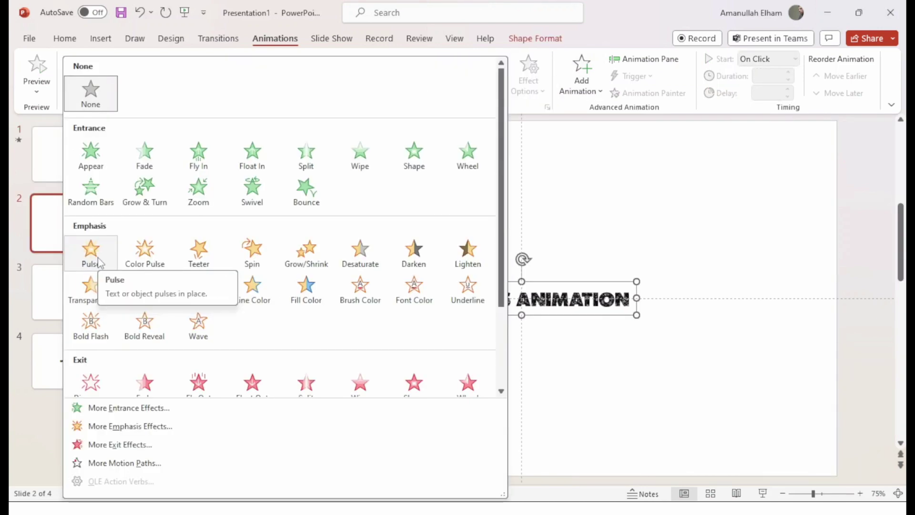
Give the EMPHASIS ANIMATION title a Wave emphasis after trying Spin and Grow/Shrink
left_click(252, 254)
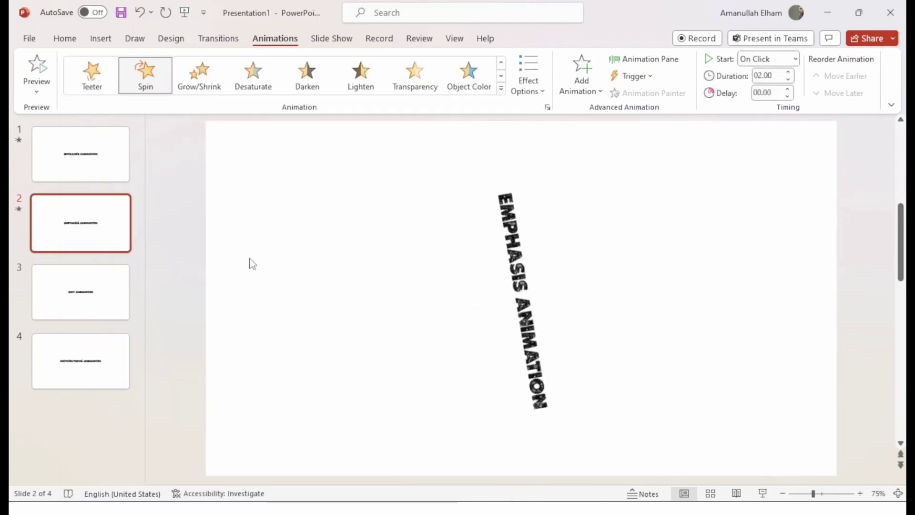
left_click(201, 77)
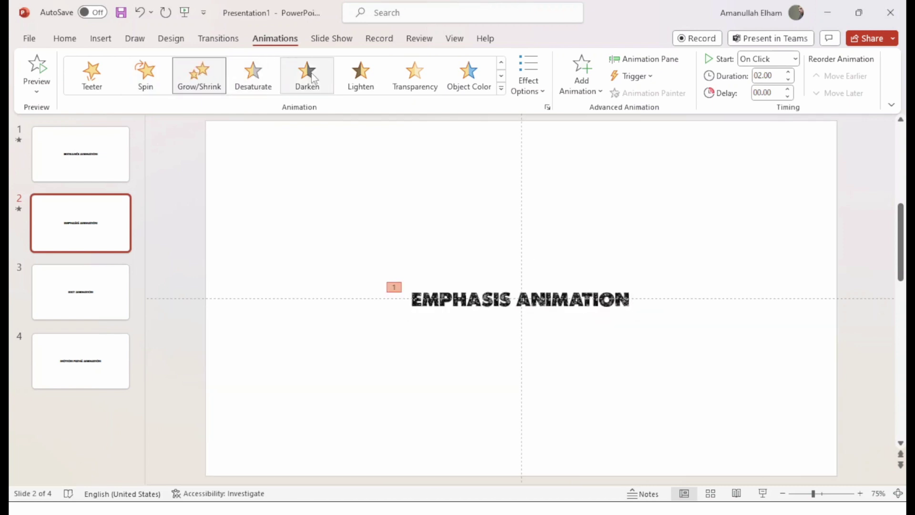
left_click(501, 87)
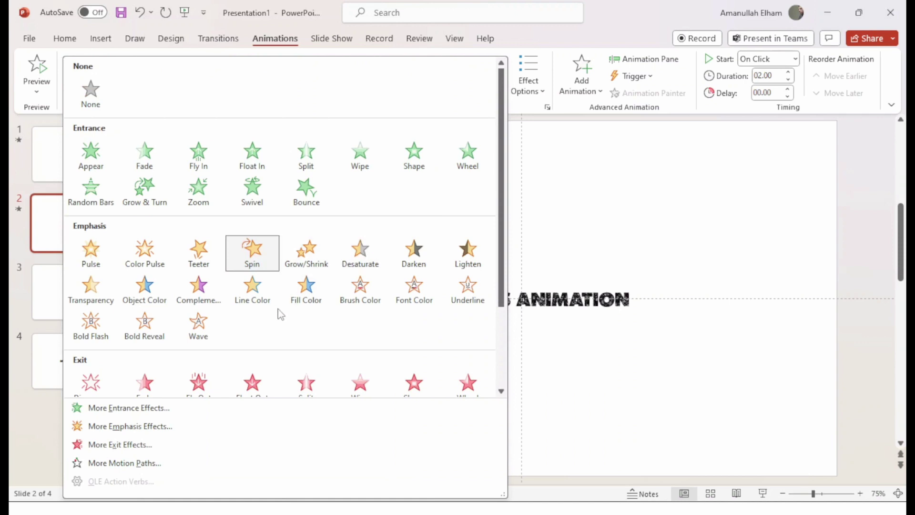
left_click(200, 329)
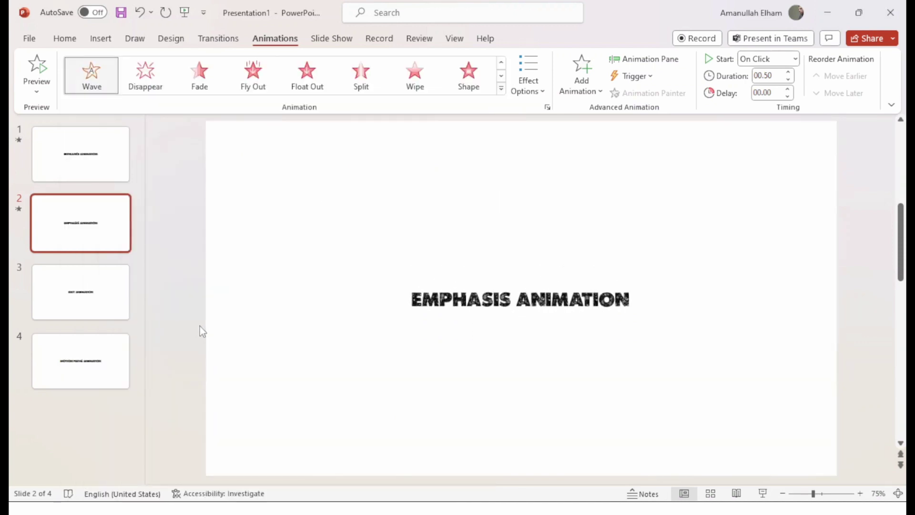
scroll(199, 328, "down", 1)
left_click(505, 281)
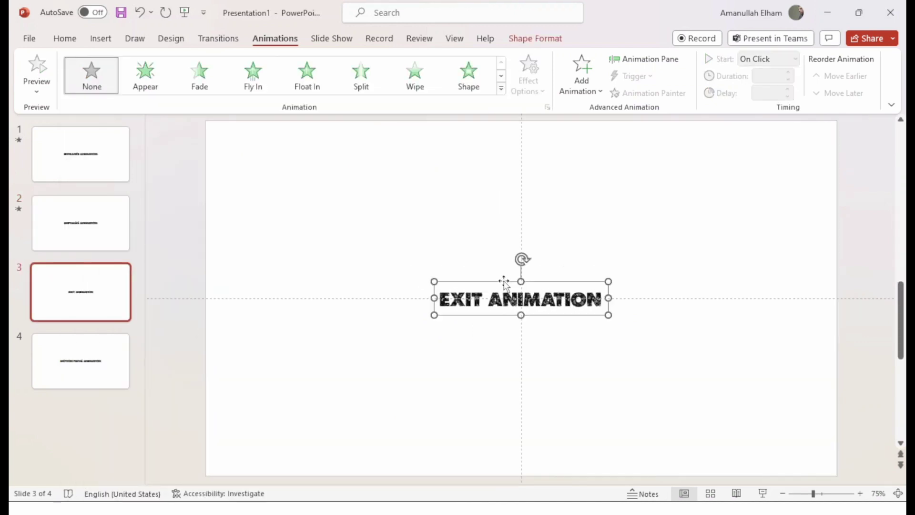
Give the EXIT ANIMATION title a Split exit after trying Fly Out and Float Out
left_click(501, 89)
scroll(336, 310, "down", 2)
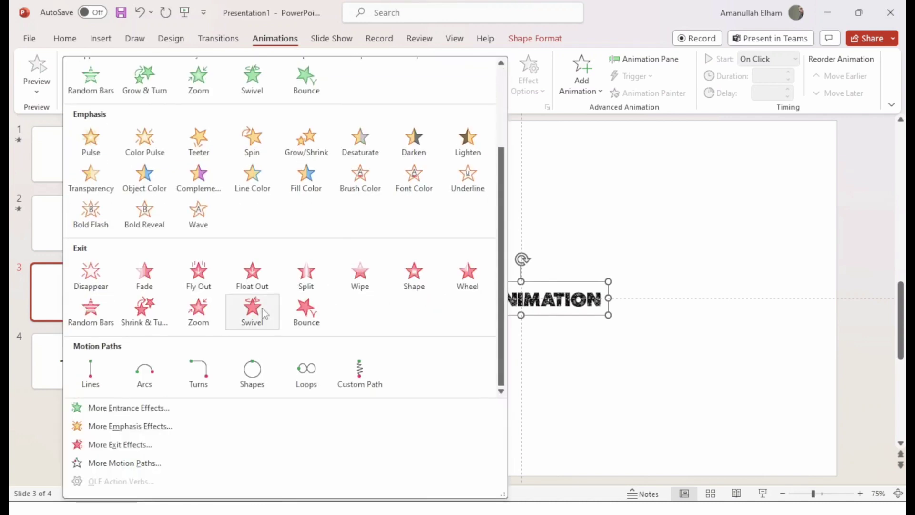
left_click(756, 343)
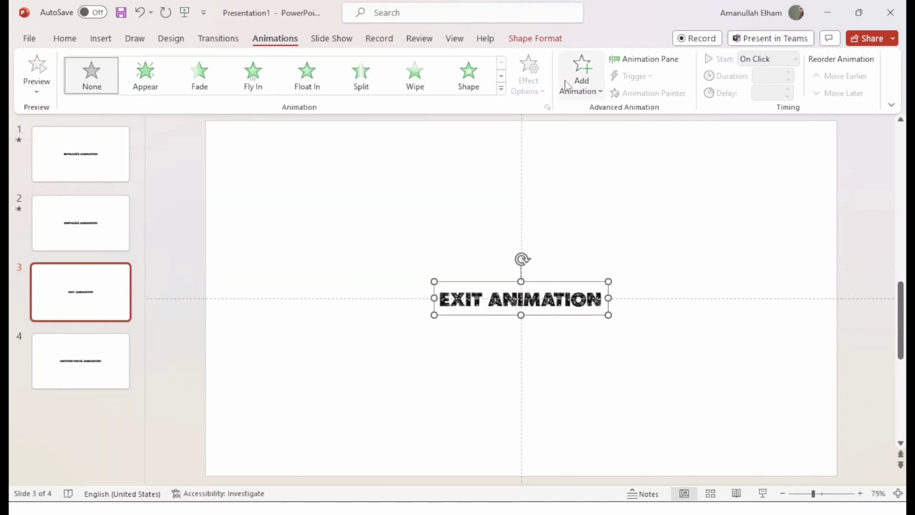
left_click(501, 88)
scroll(372, 301, "down", 2)
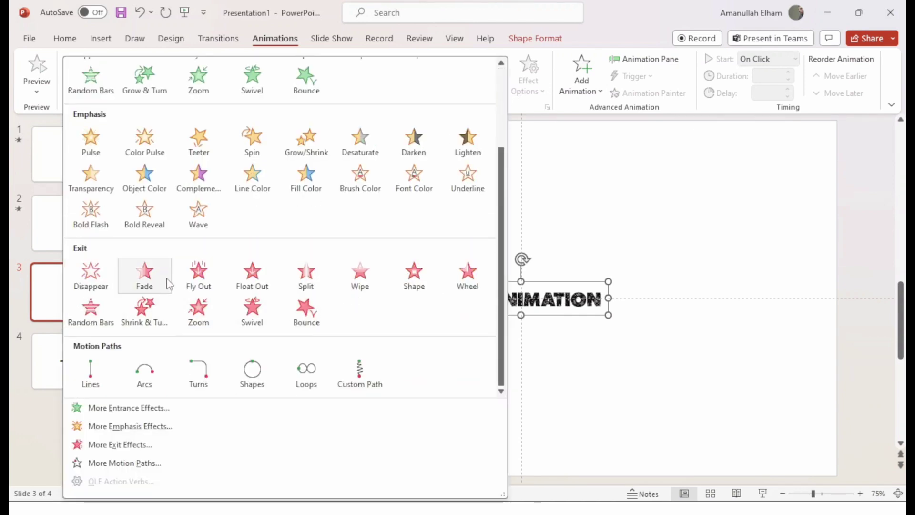
left_click(198, 270)
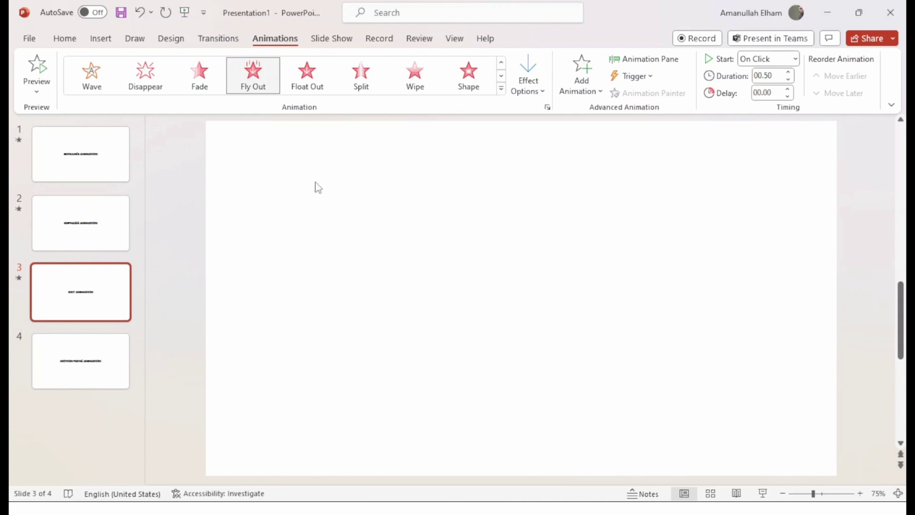
left_click(312, 78)
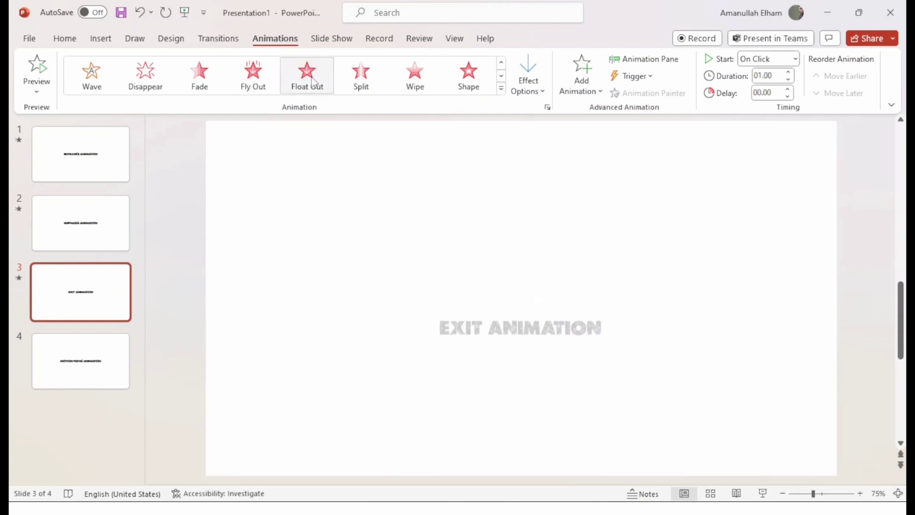
left_click(362, 79)
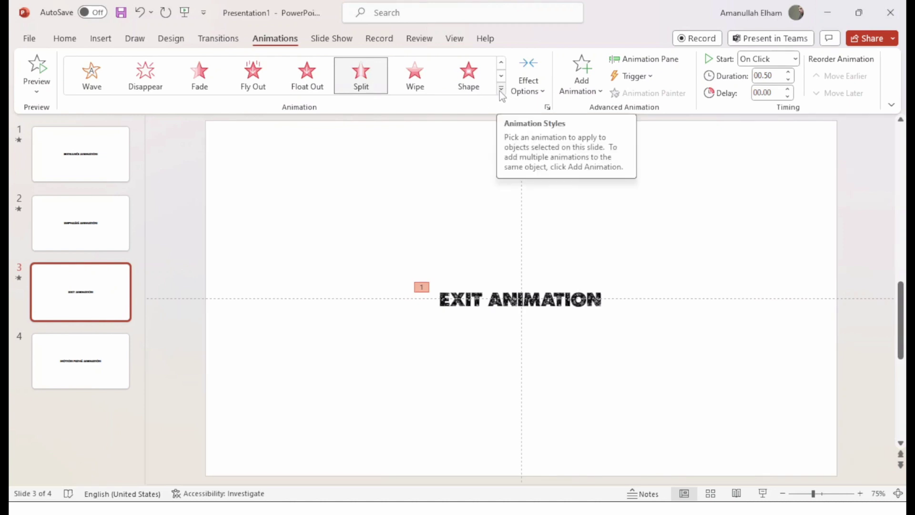
left_click(100, 371)
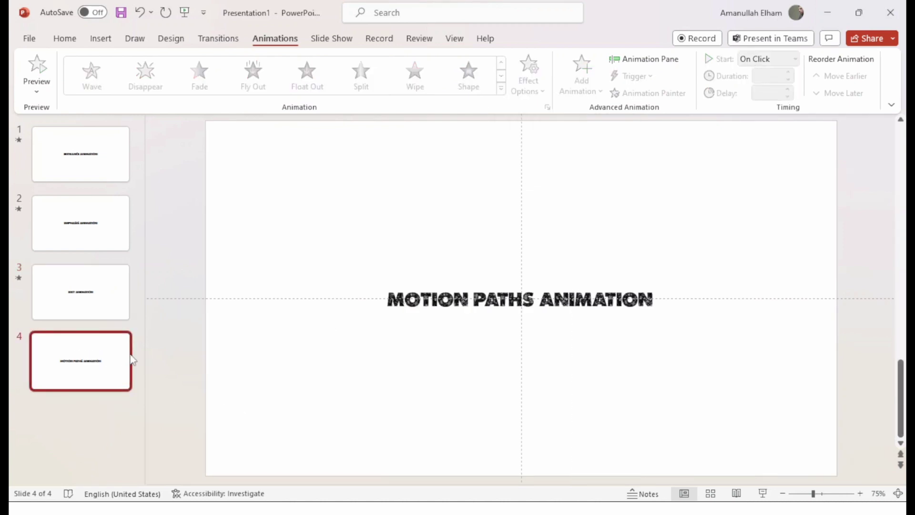
Give the MOTION PATHS title a lower-right Lines path, preview it, then choose Shapes
left_click(497, 303)
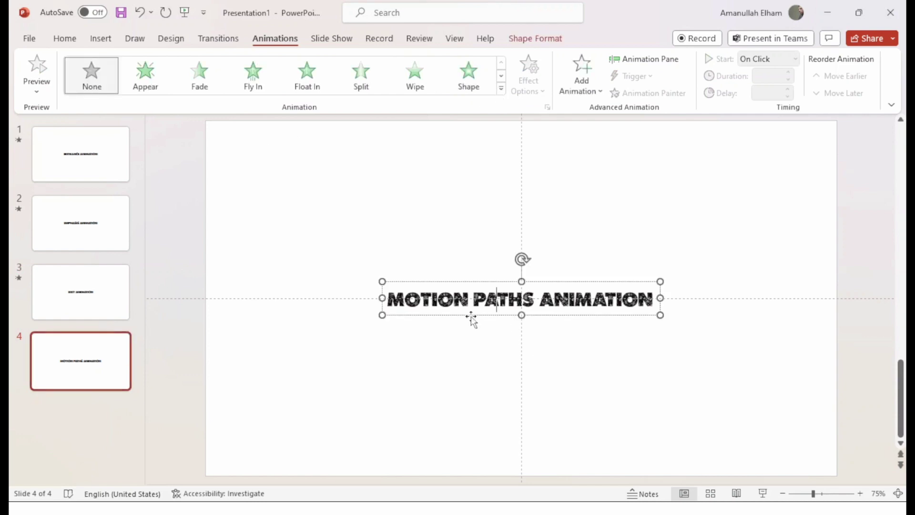
left_click(501, 87)
scroll(276, 370, "down", 3)
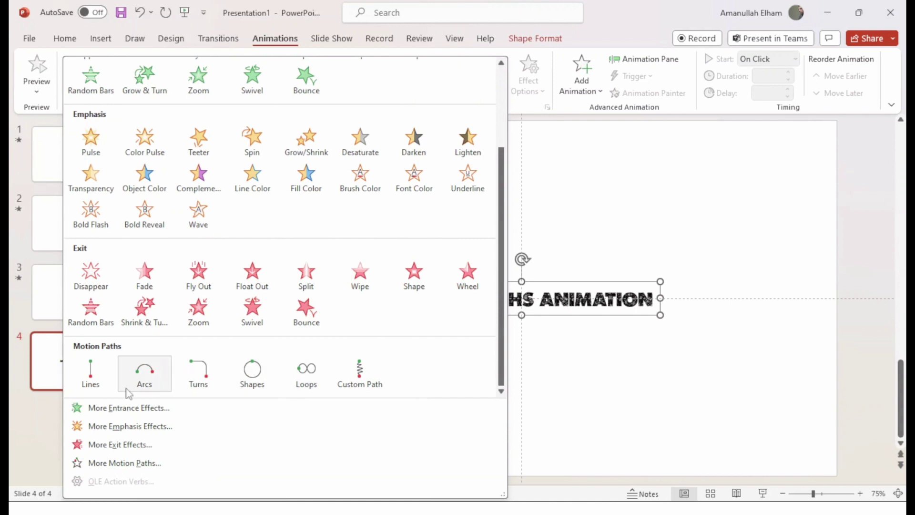
left_click(90, 374)
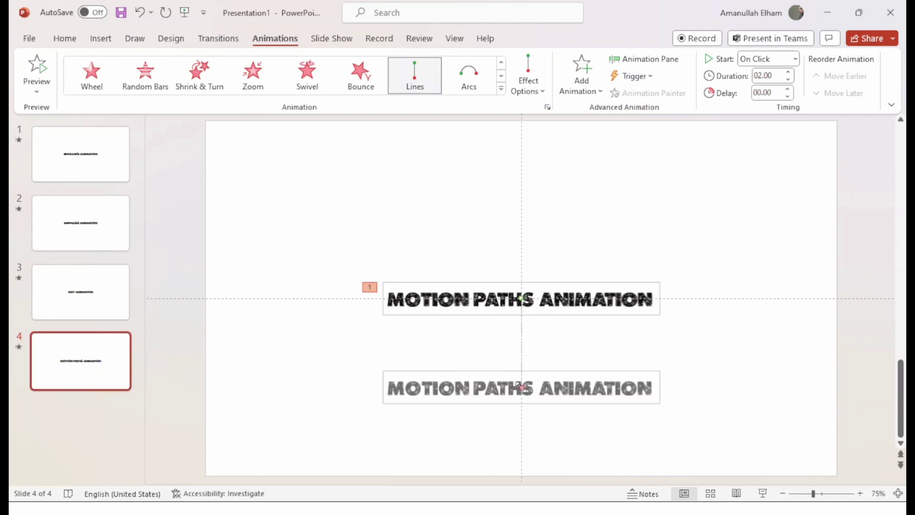
left_click_drag(521, 387, 608, 379)
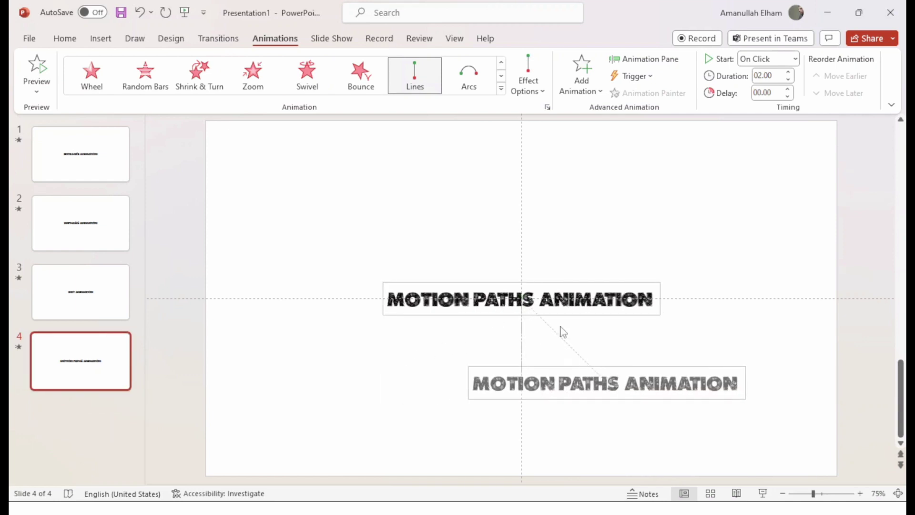
left_click(39, 68)
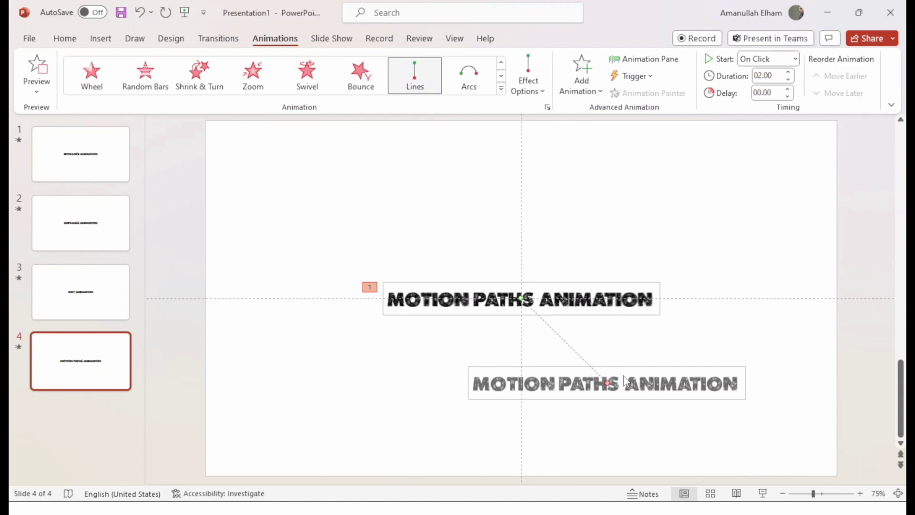
left_click(501, 87)
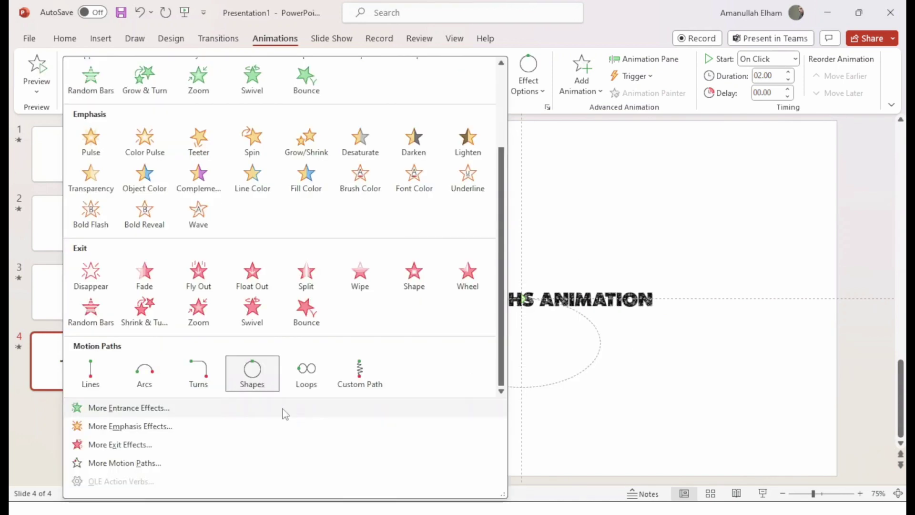
Preview Lighten, Teeter and Color Pulse emphasis effects on the title without applying any
left_click(115, 411)
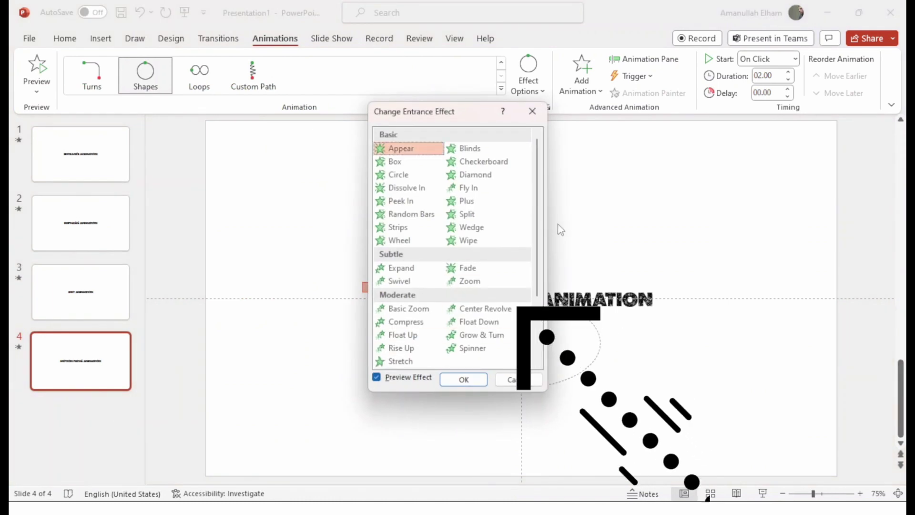
scroll(536, 321, "down", 2)
scroll(536, 322, "down", 2)
scroll(536, 322, "down", 2)
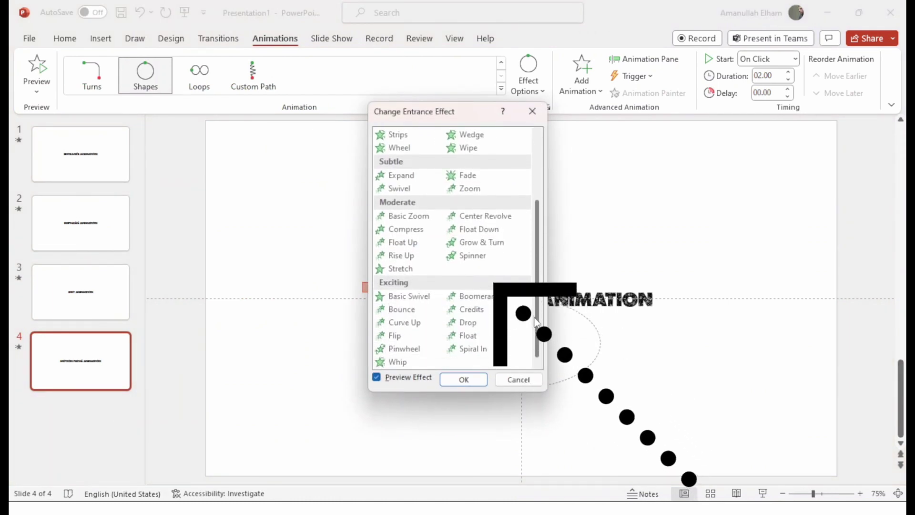
left_click(518, 384)
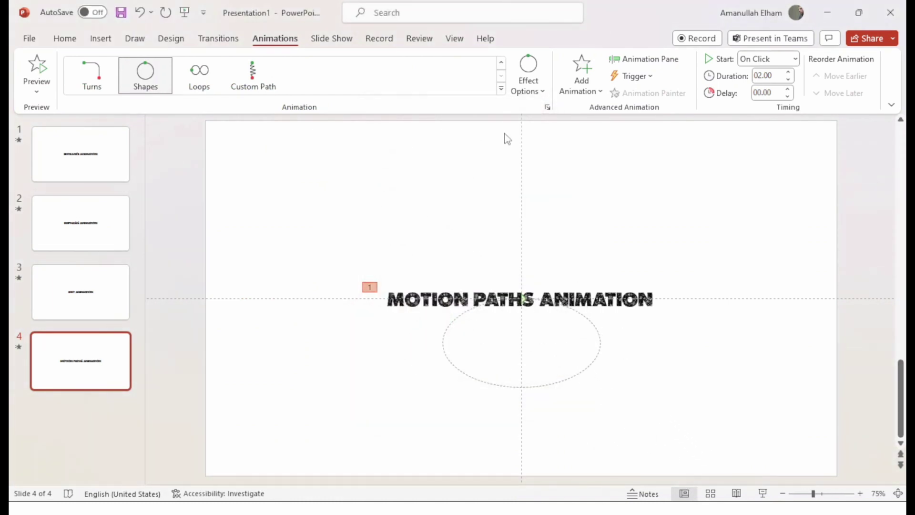
left_click(502, 88)
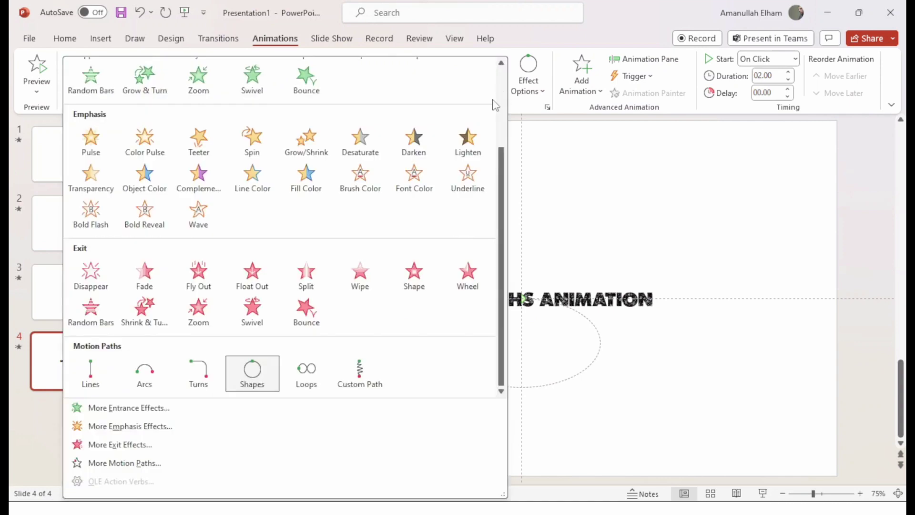
left_click(136, 426)
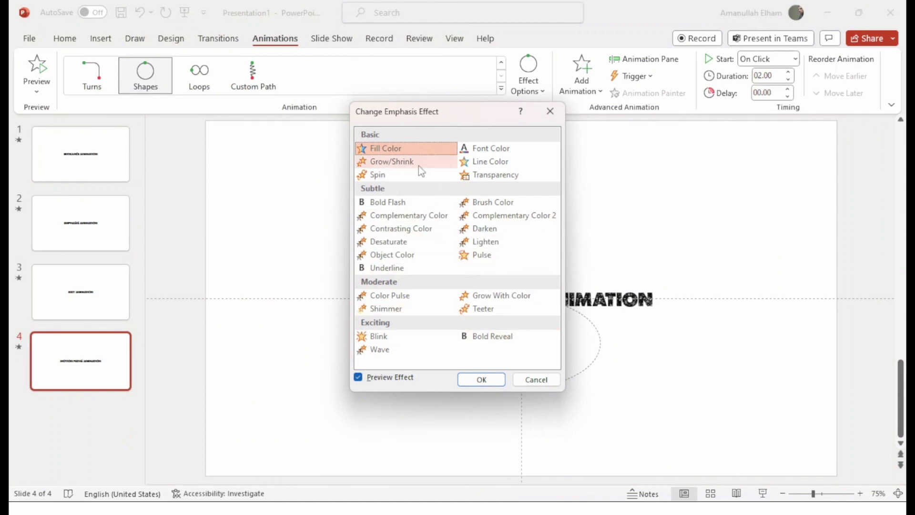
left_click_drag(426, 114, 209, 127)
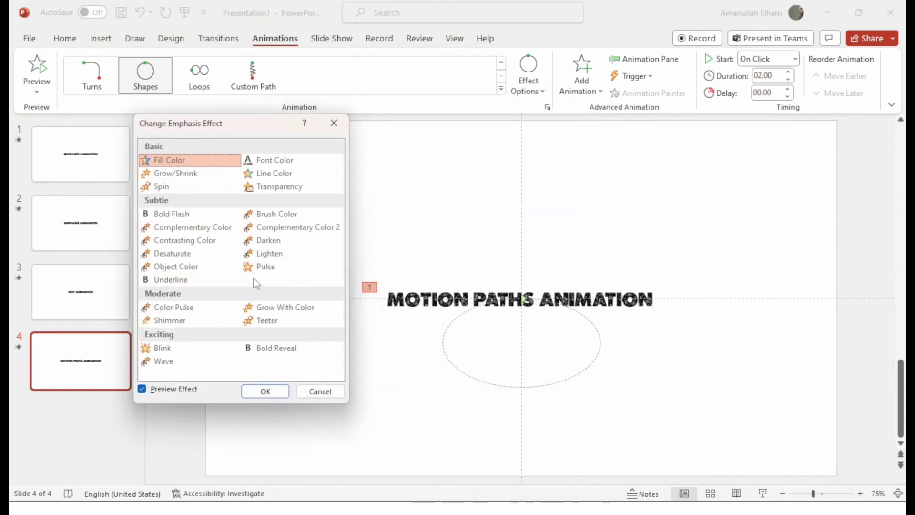
left_click(264, 254)
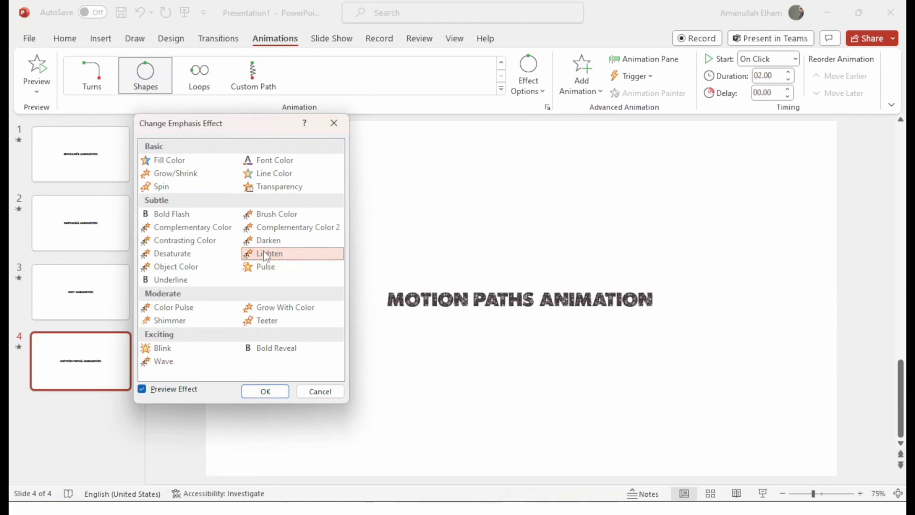
left_click(263, 322)
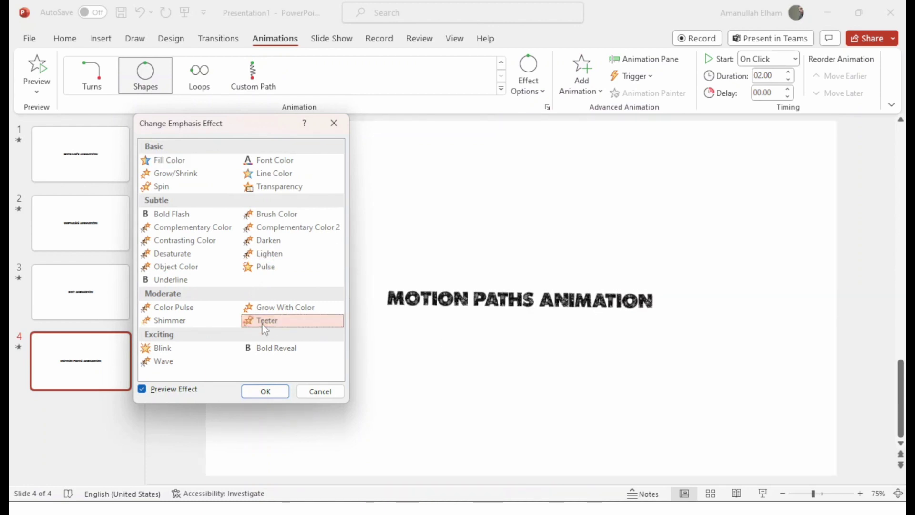
left_click(163, 308)
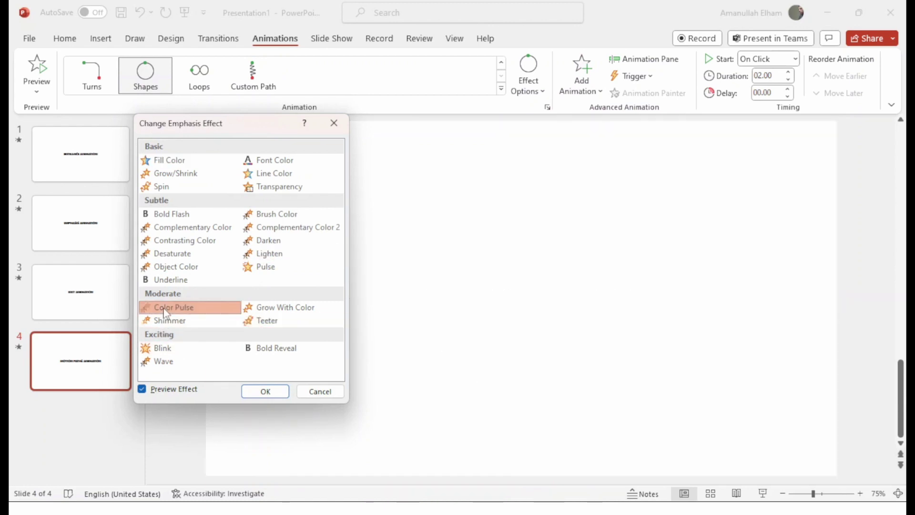
left_click(321, 393)
Preview the Bounce exit without applying it, then bring up the full motion path list
left_click(501, 89)
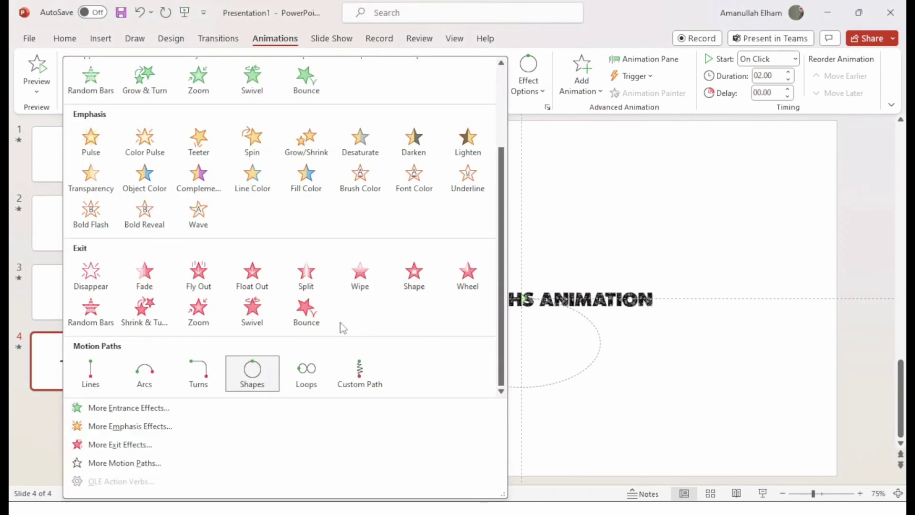
left_click(130, 446)
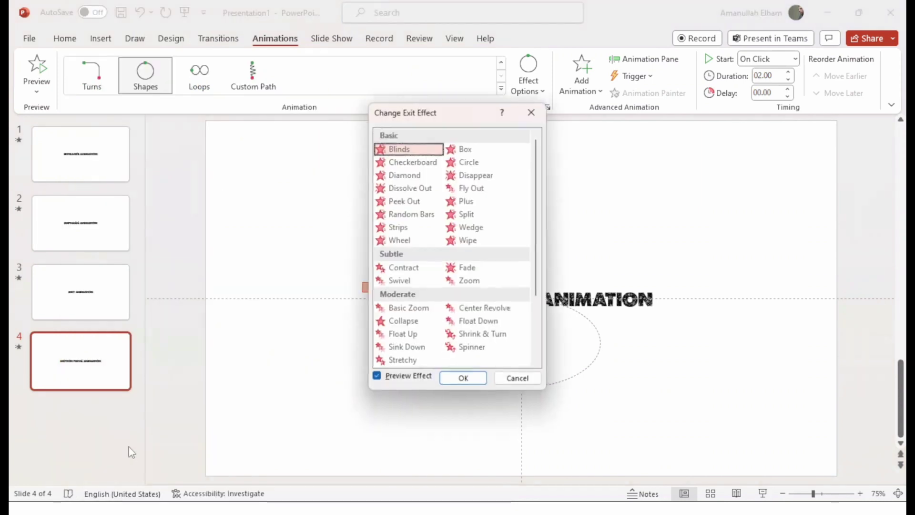
left_click_drag(419, 114, 204, 119)
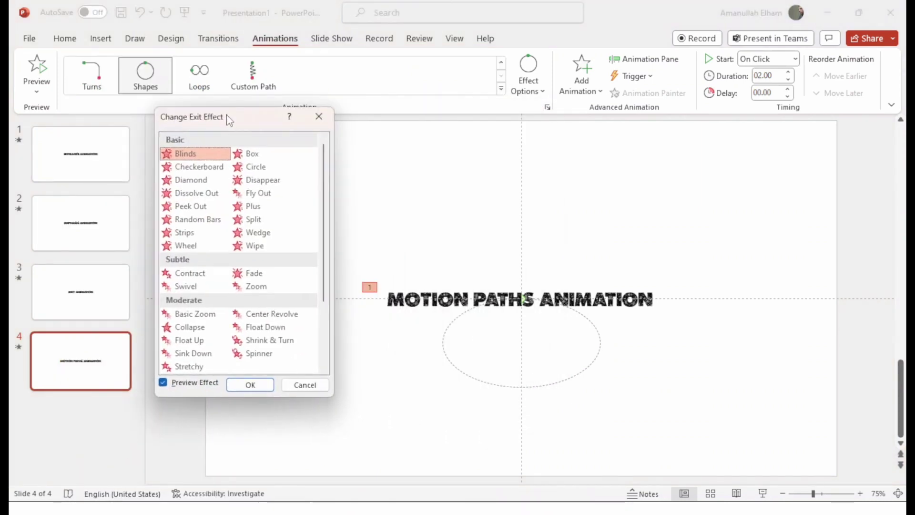
scroll(205, 365, "down", 2)
scroll(207, 366, "down", 1)
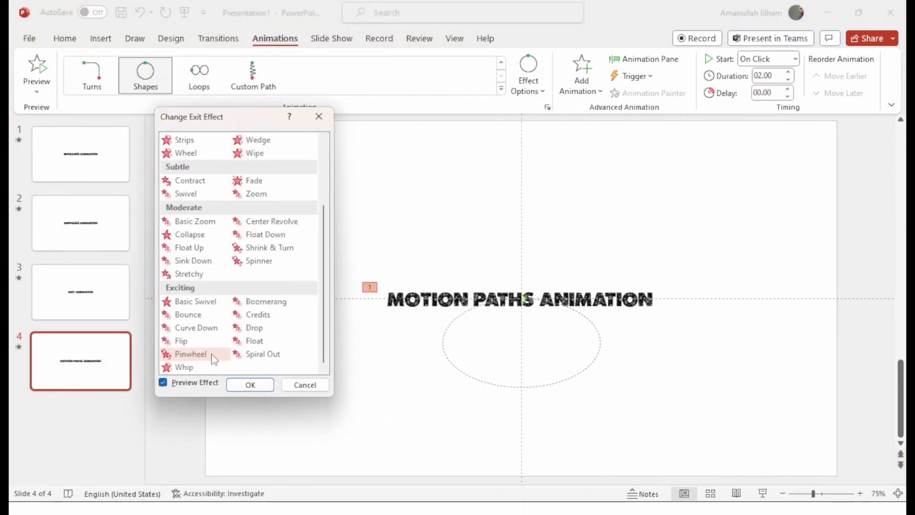
left_click(193, 315)
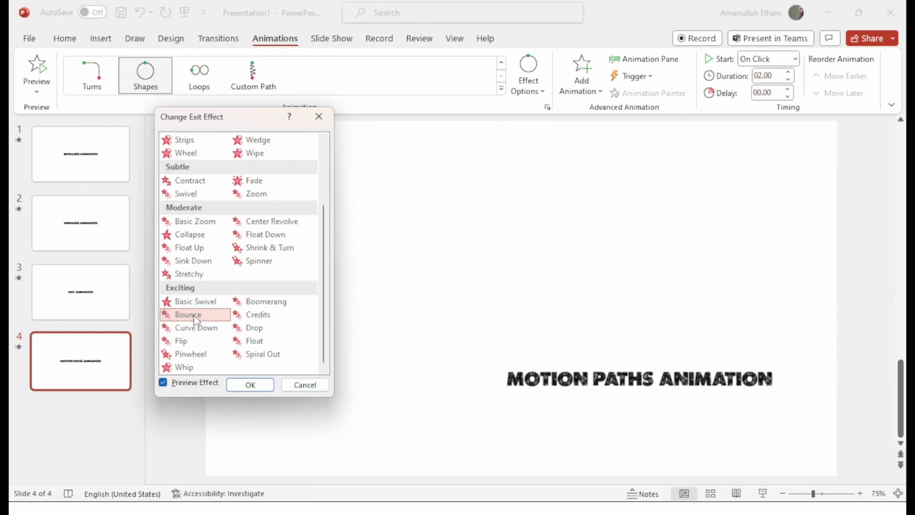
left_click(304, 384)
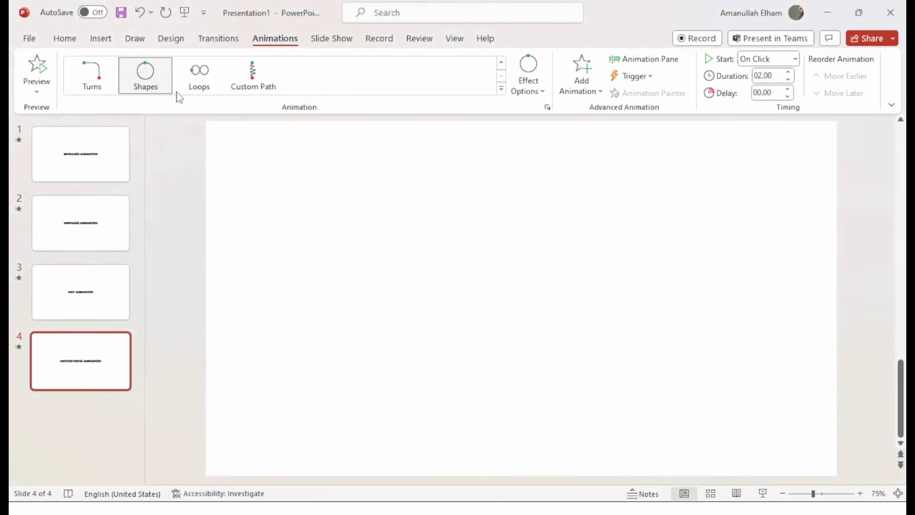
left_click(502, 89)
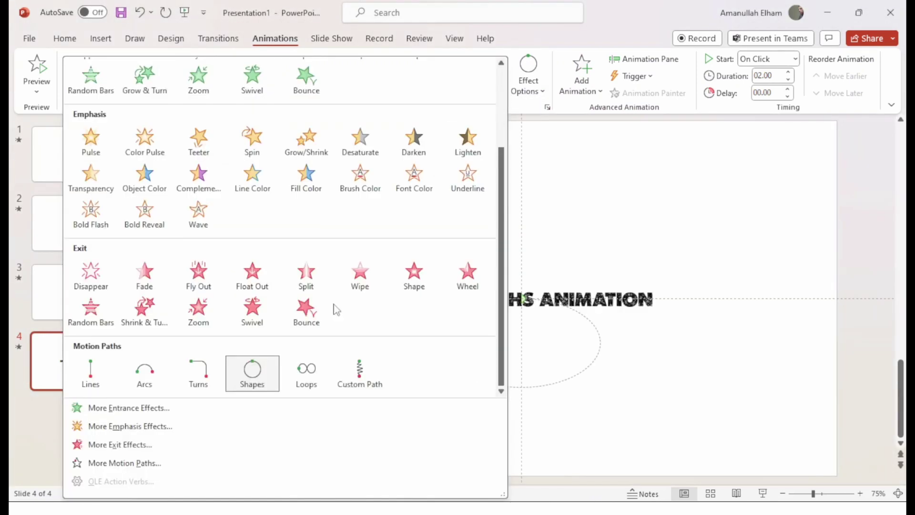
left_click(143, 463)
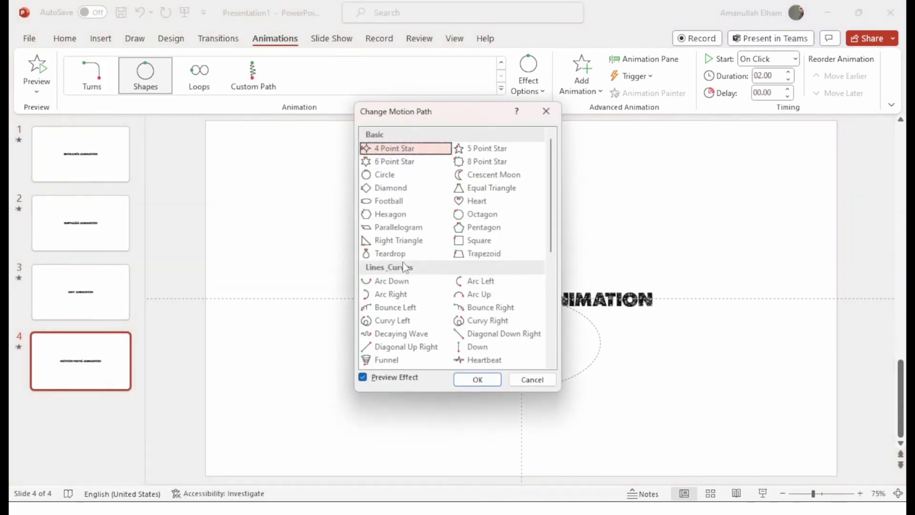
left_click_drag(456, 123, 253, 113)
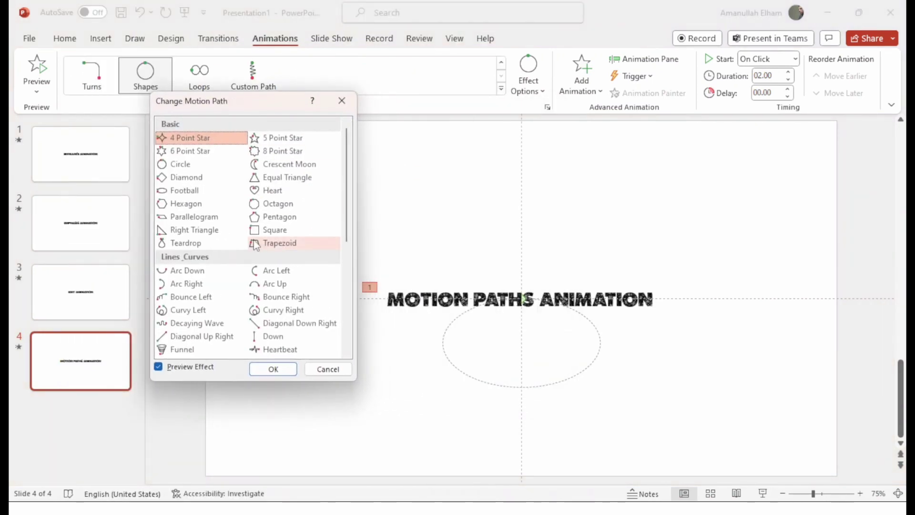
scroll(256, 243, "down", 3)
scroll(256, 251, "down", 1)
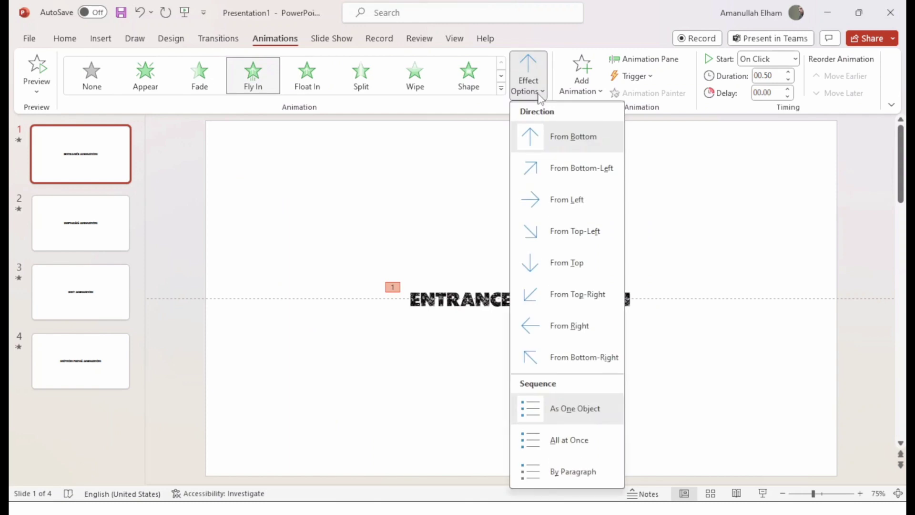
Set slide 1's Fly In direction to From Bottom-Left, after briefly trying From Top-Left
left_click(547, 171)
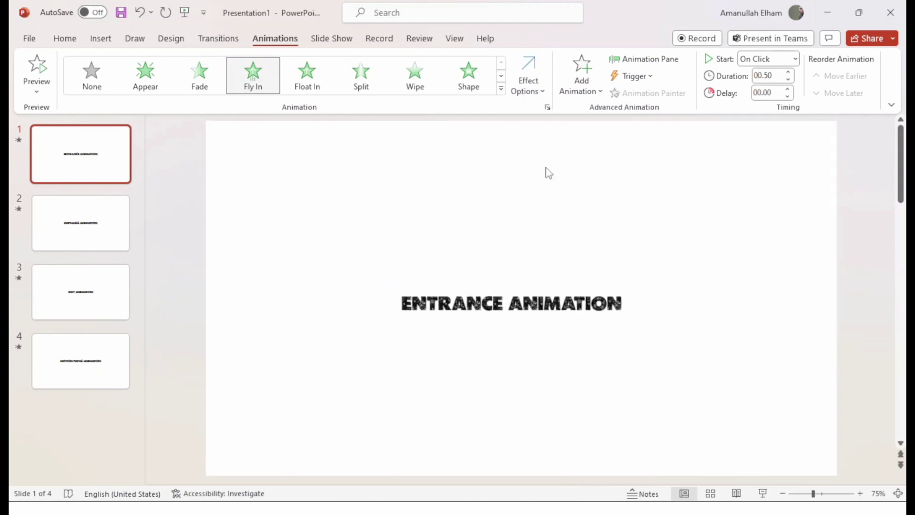
left_click(540, 93)
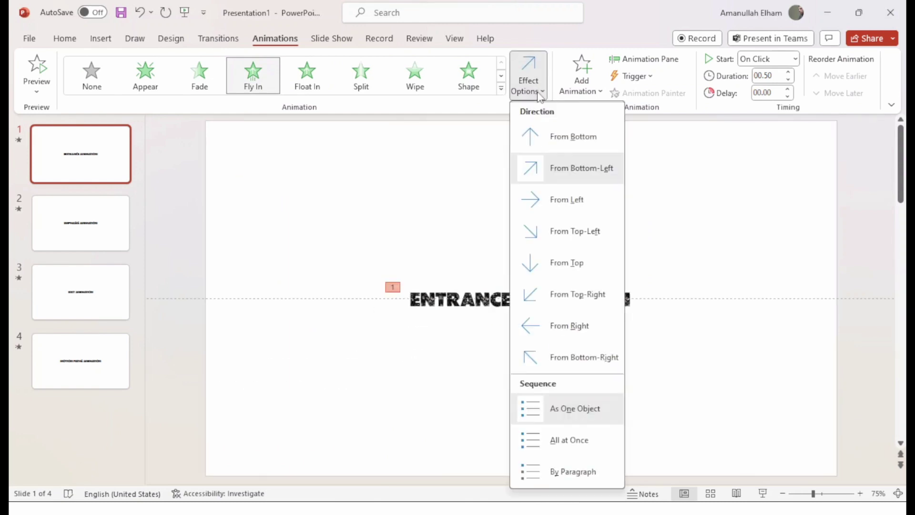
left_click(542, 235)
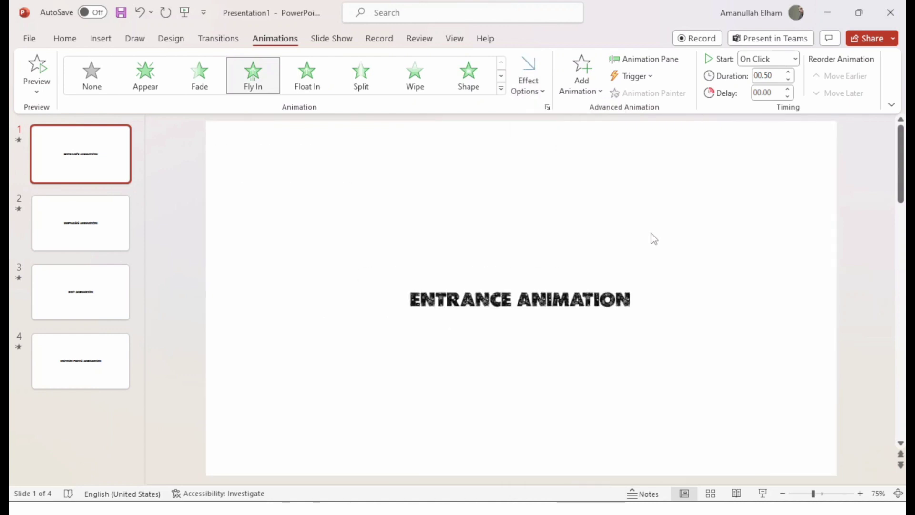
left_click(539, 93)
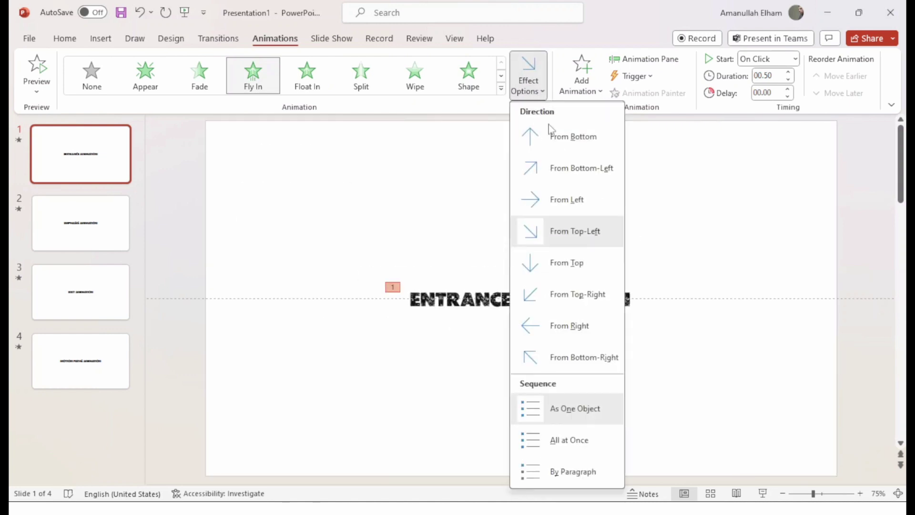
left_click(555, 170)
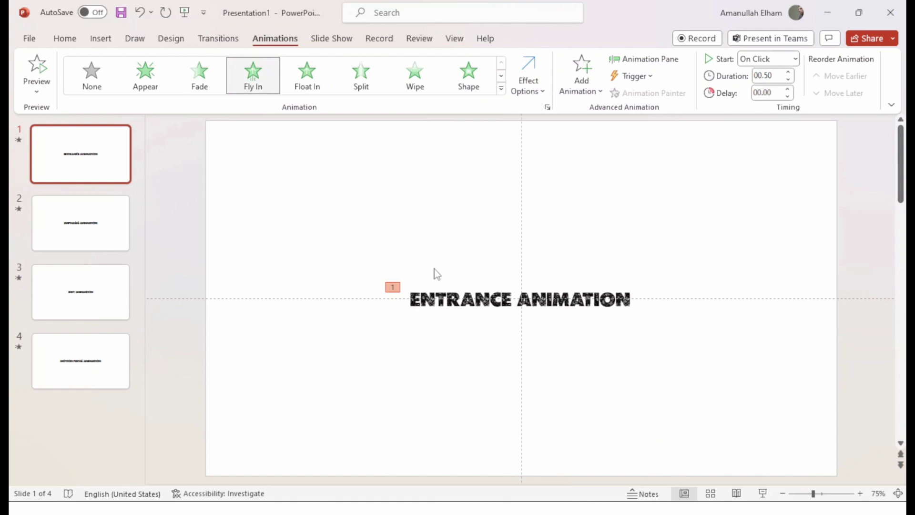
Add an exit effect as a second animation on the ENTRANCE ANIMATION title
left_click(552, 299)
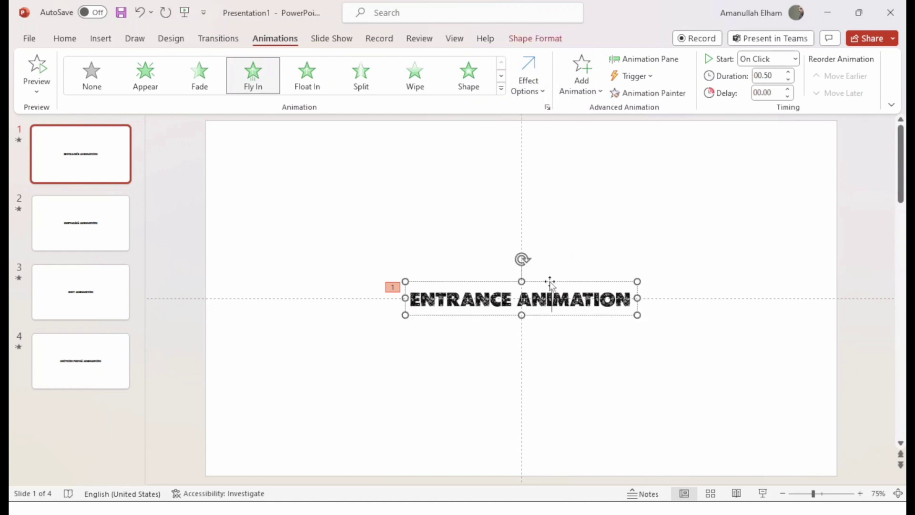
left_click(600, 93)
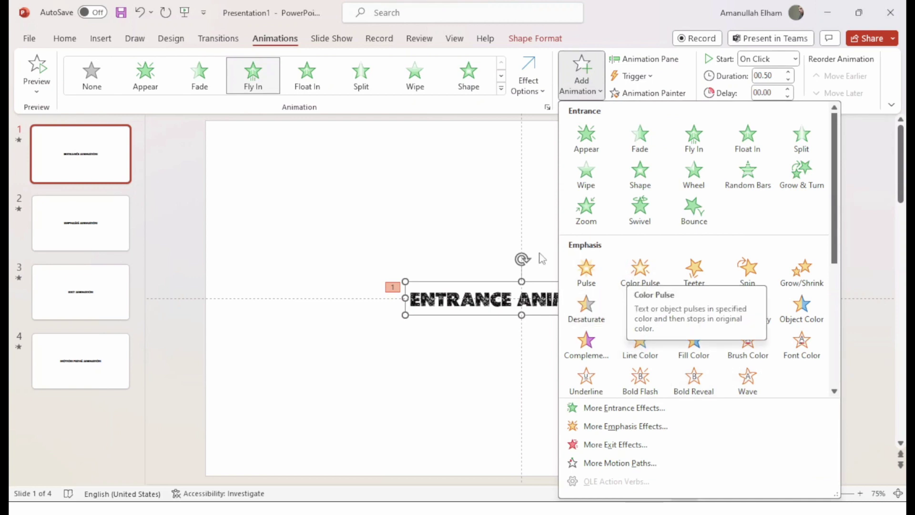
left_click(537, 283)
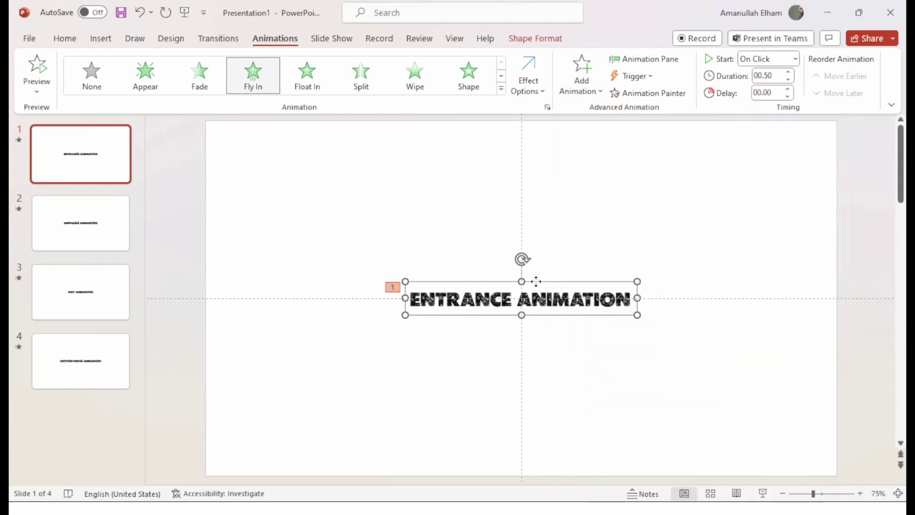
left_click(592, 91)
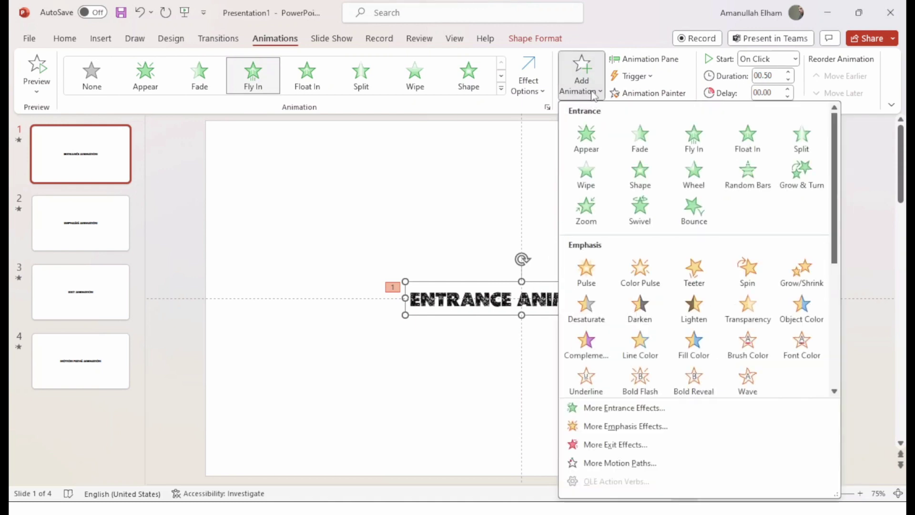
scroll(612, 373, "down", 3)
scroll(630, 400, "down", 3)
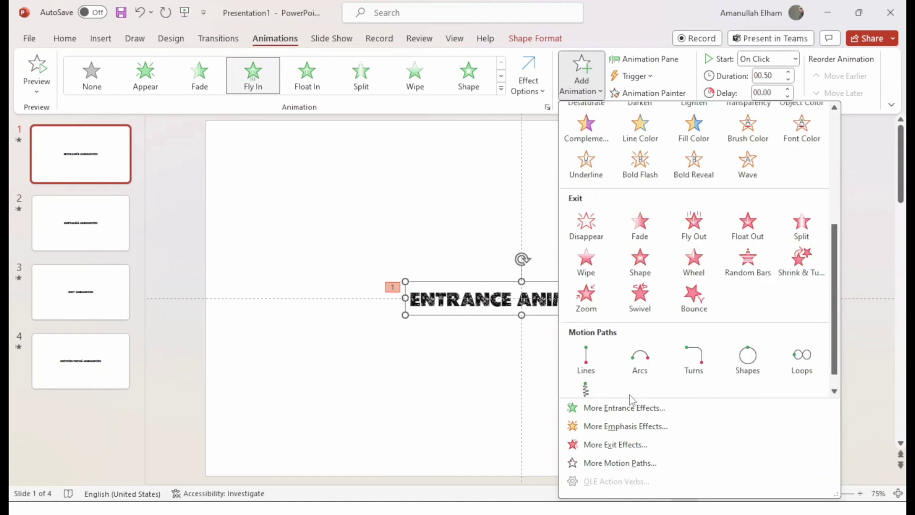
left_click(640, 225)
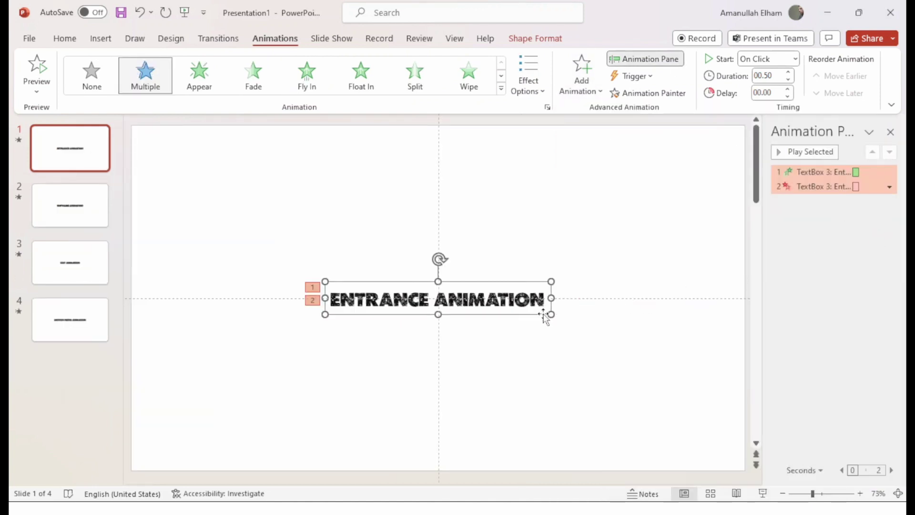
Add a Spin emphasis to the title and drag Fly In back to first place
left_click(824, 187)
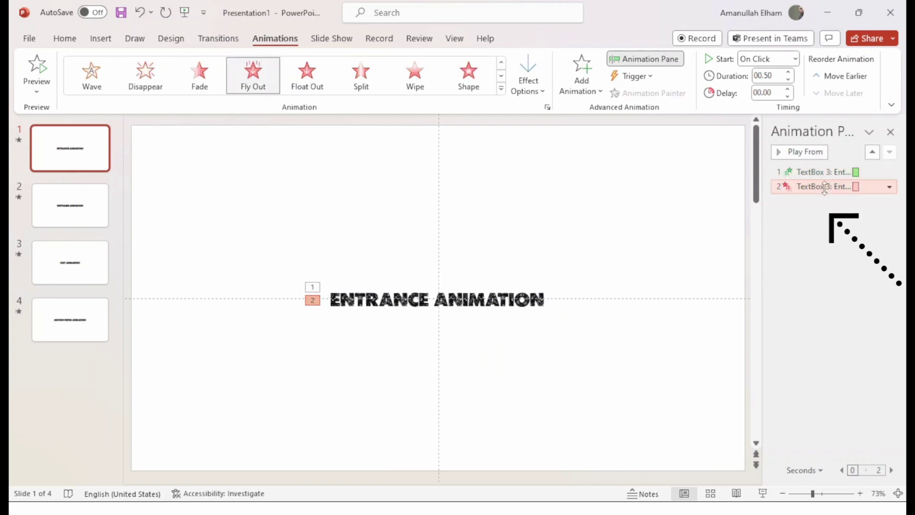
left_click(811, 172)
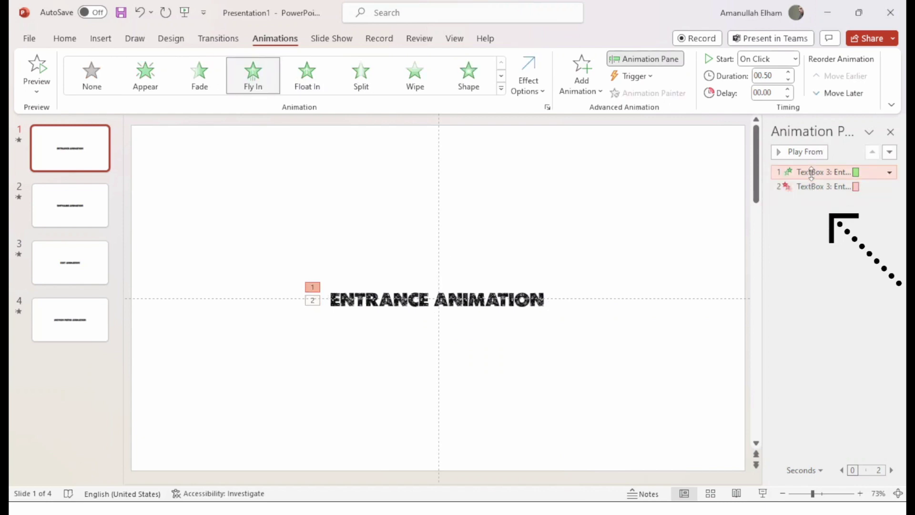
left_click(809, 188)
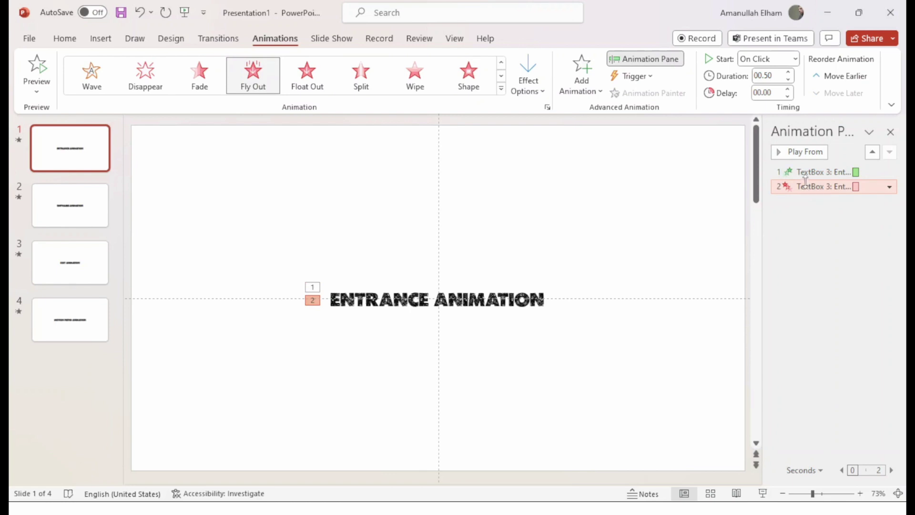
left_click(591, 91)
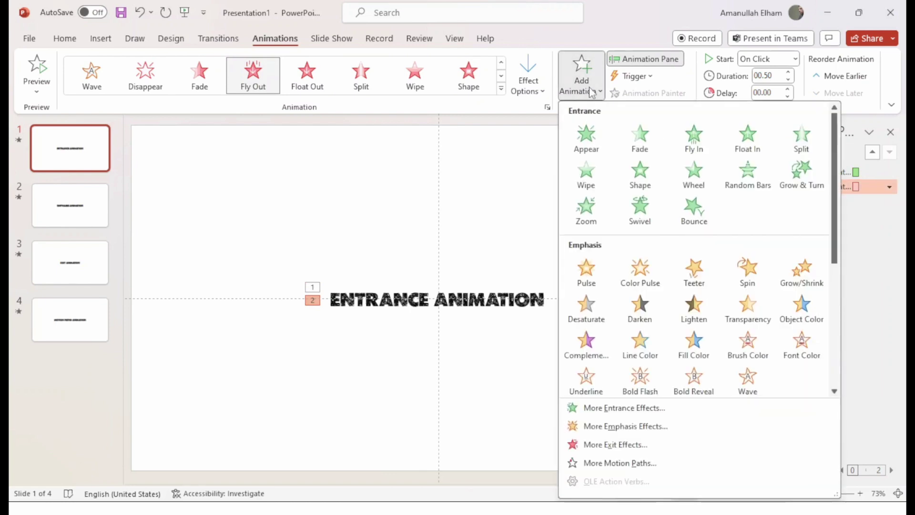
left_click(748, 271)
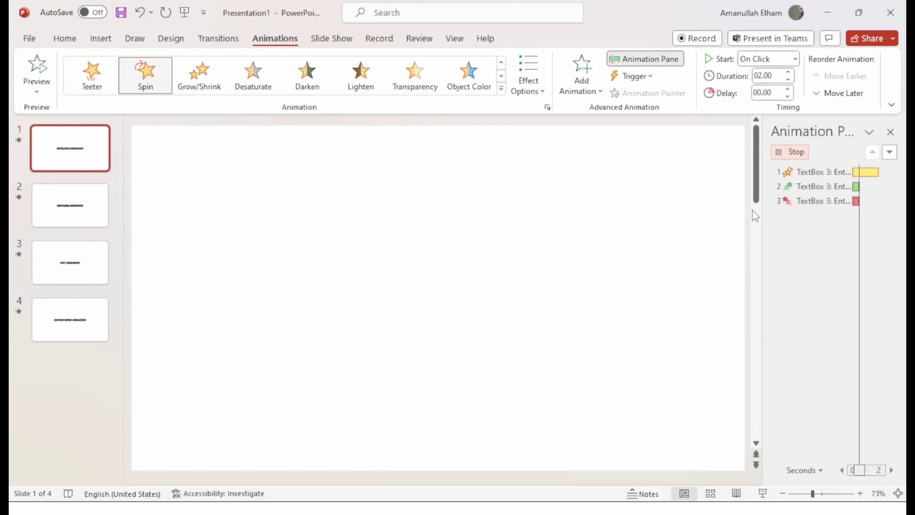
left_click_drag(796, 187, 822, 171)
left_click(636, 76)
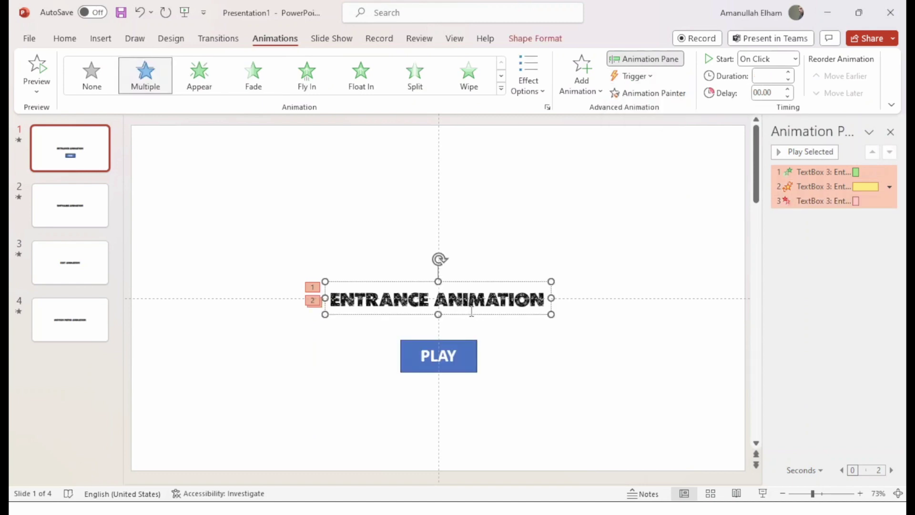
Trigger the title's three animations on click of the PLAY button (Rectangle 4)
left_click(649, 76)
mouse_move(651, 93)
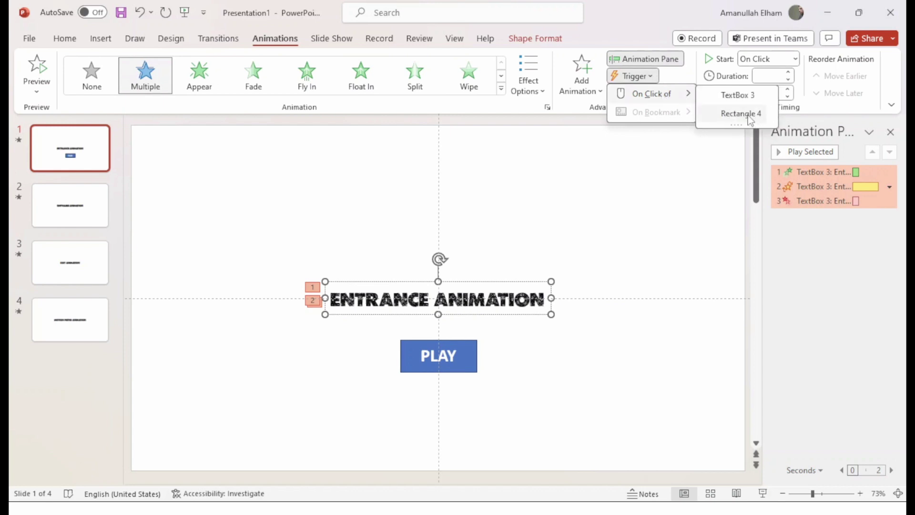
left_click(741, 114)
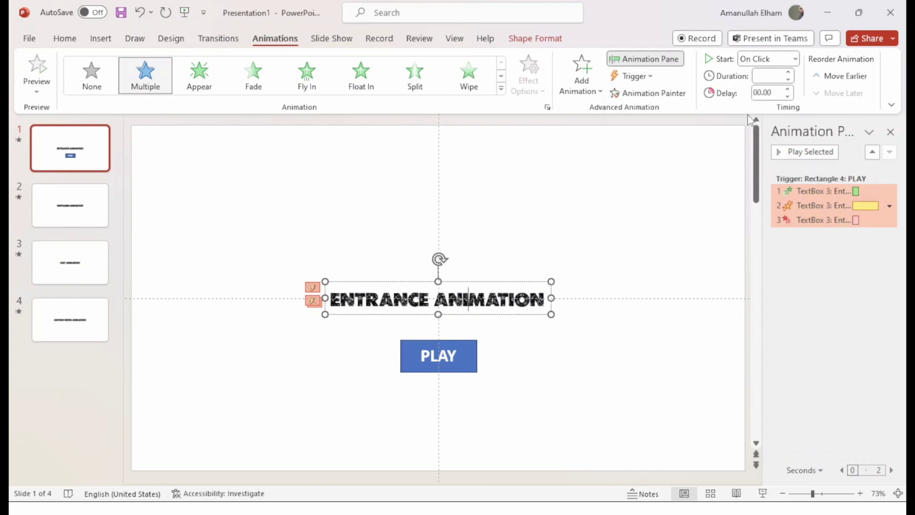
left_click(630, 230)
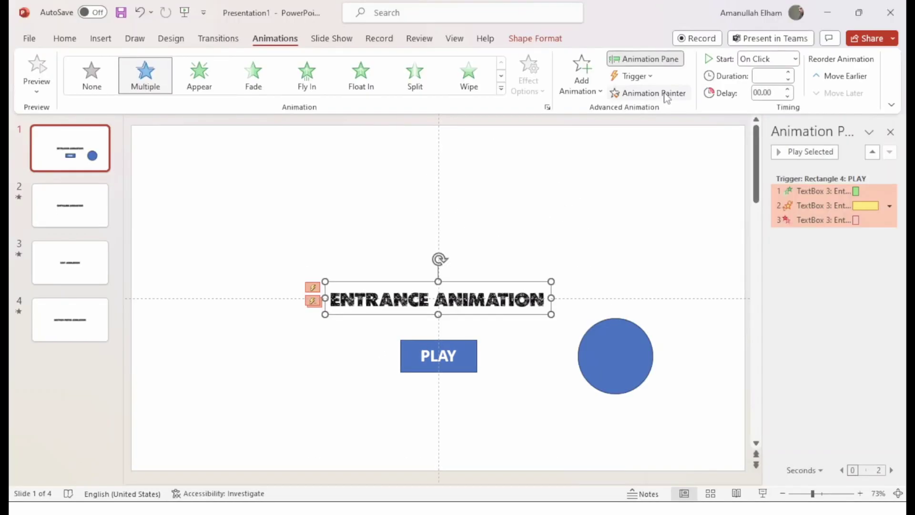
Copy the title's three animations onto the blue circle with Animation Painter
left_click(643, 91)
left_click(618, 337)
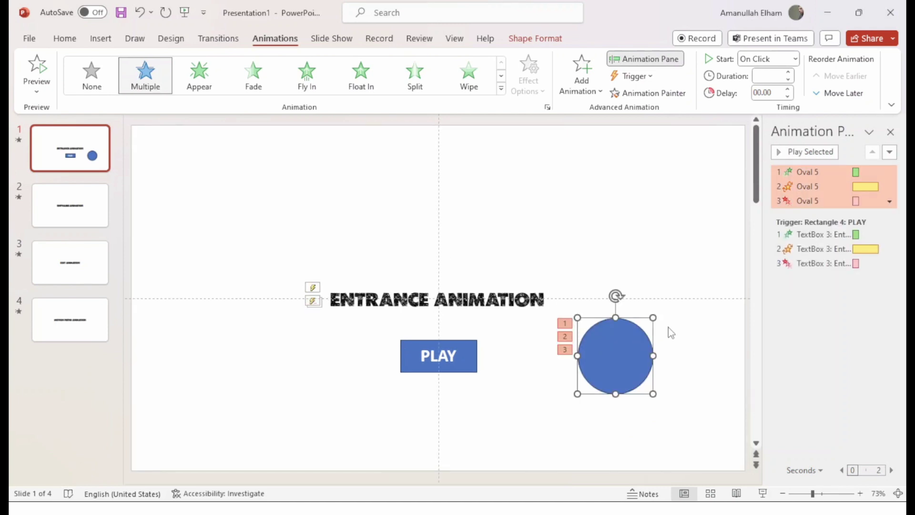
Set the CLICK HERE fly-in to start automatically and the Wave to After Previous
left_click(765, 90)
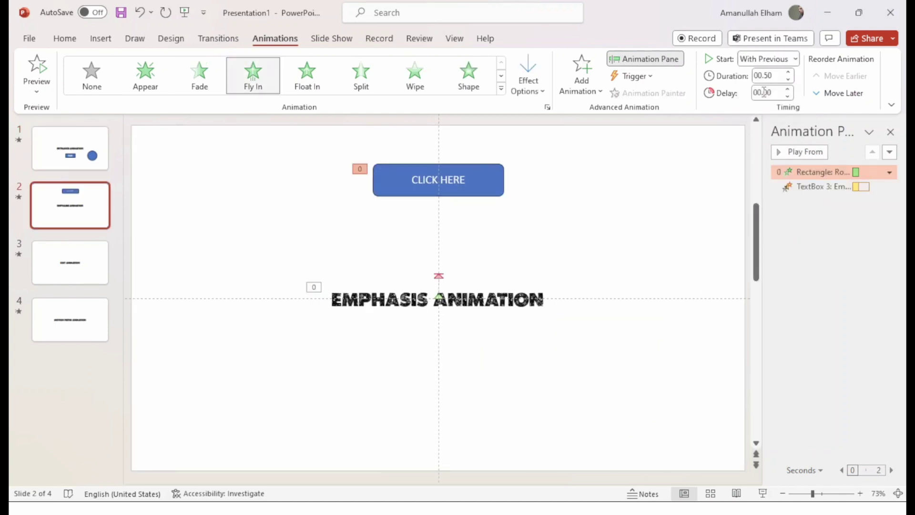
left_click(825, 188)
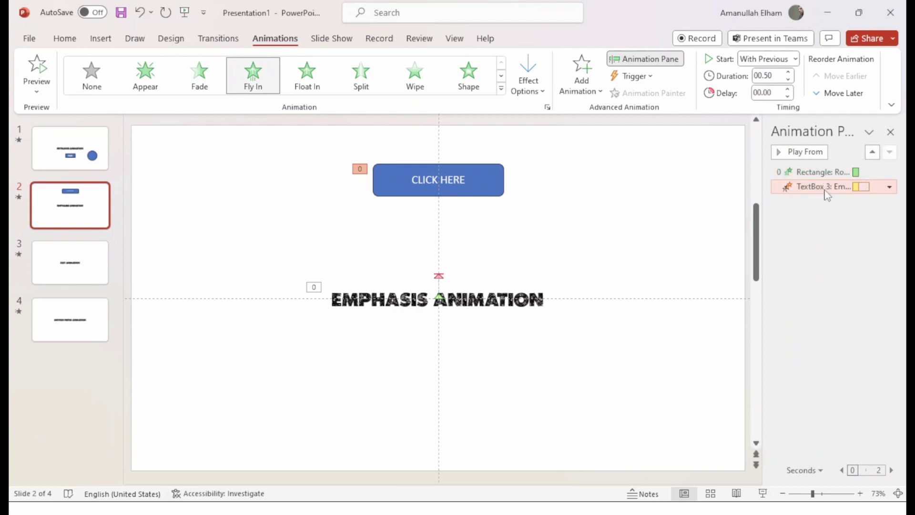
left_click(891, 187)
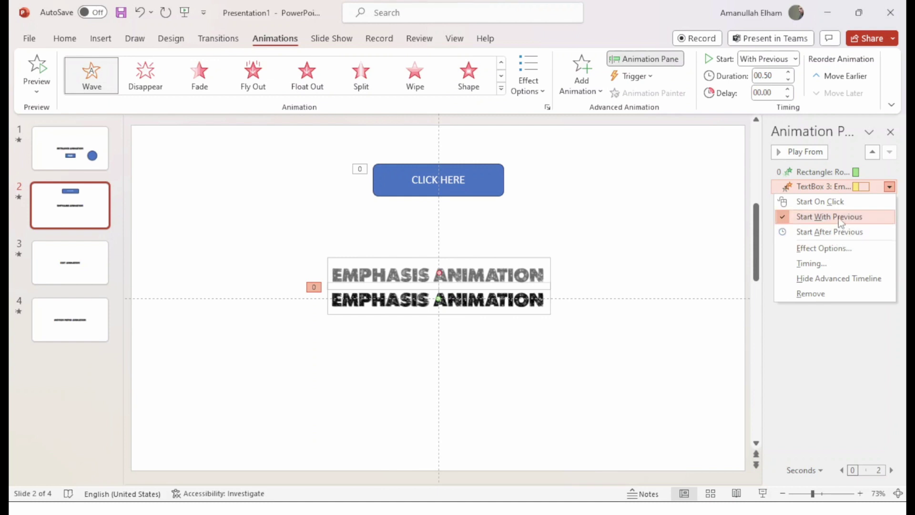
left_click(826, 231)
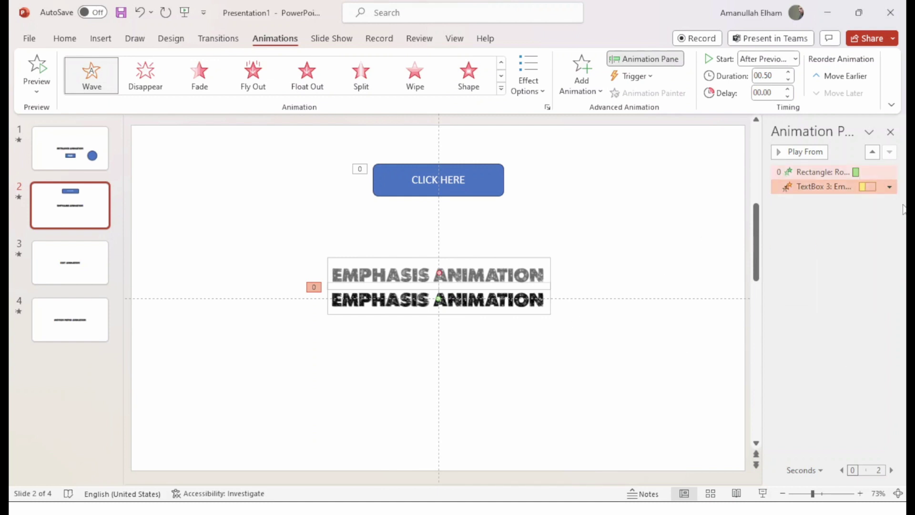
Preview slide 2, then change the title's Wave emphasis to start With Previous
left_click(763, 493)
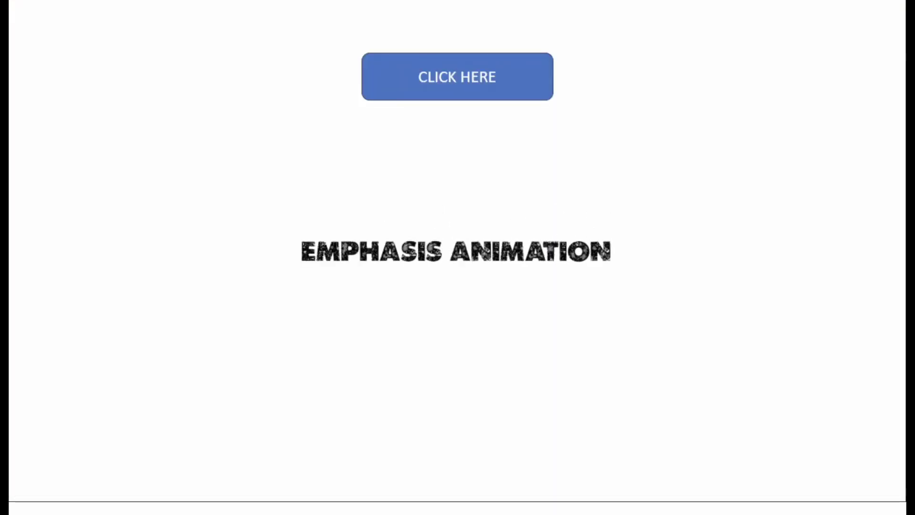
key("Escape")
left_click(27, 67)
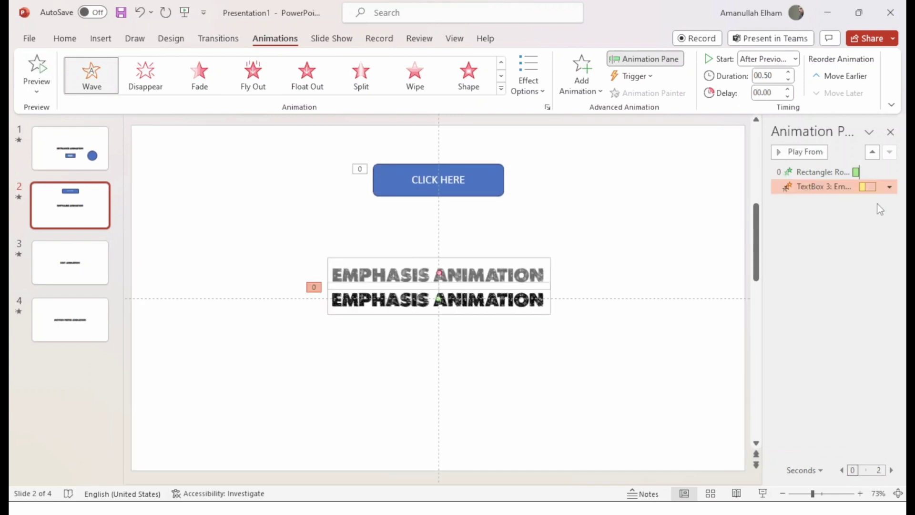
left_click(889, 187)
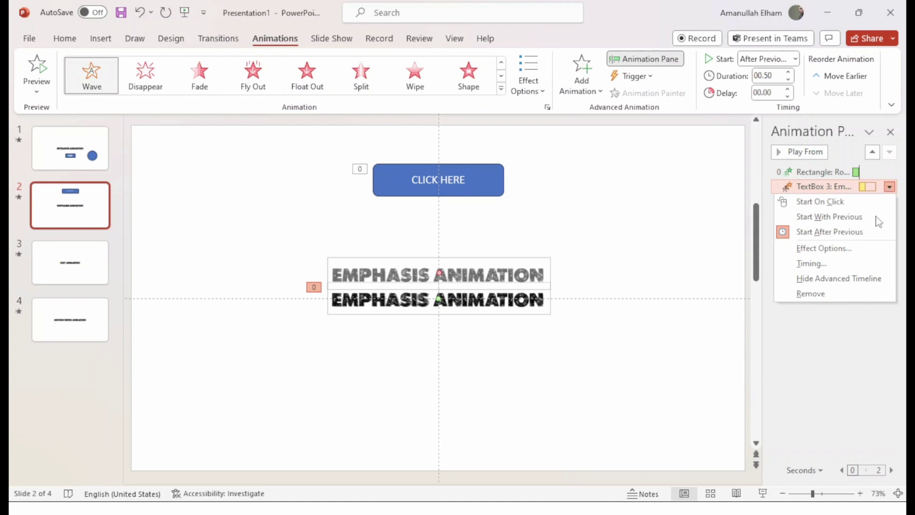
left_click(822, 216)
left_click(806, 152)
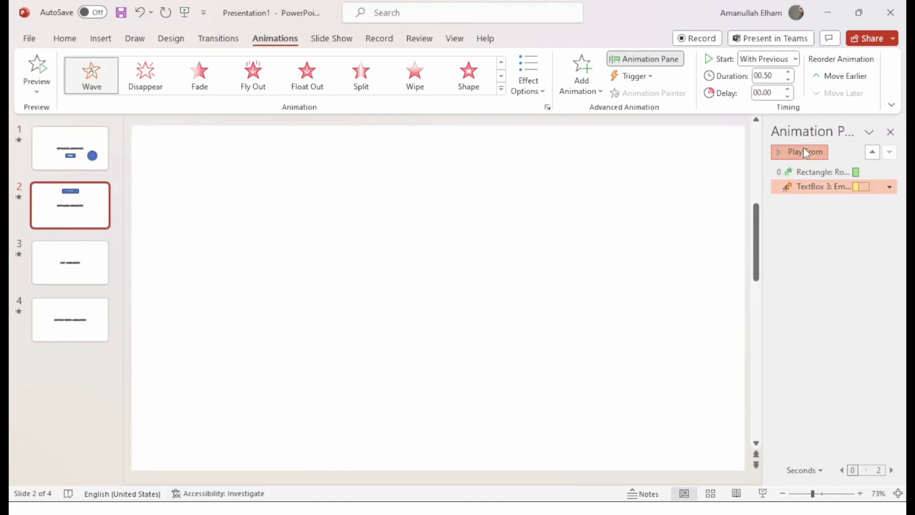
left_click(829, 172)
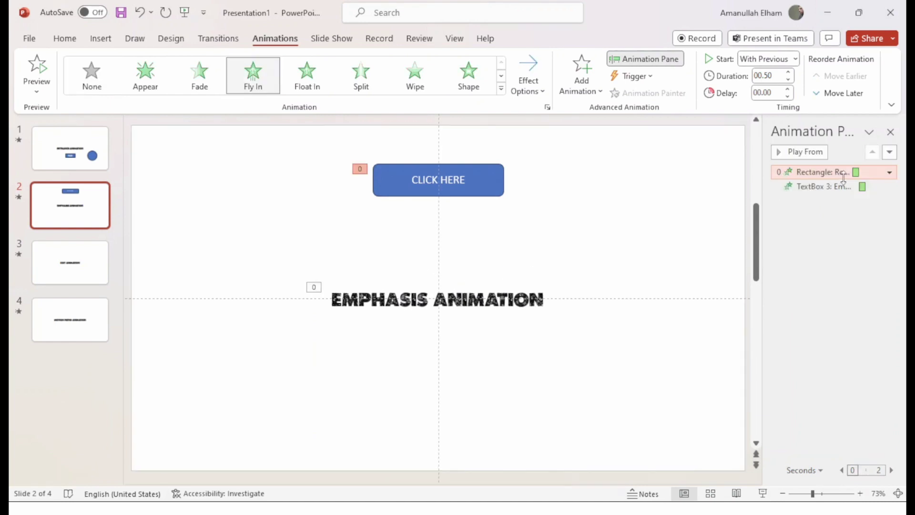
Give the Fly In a 0.5-second smooth start and a small bounce end
double_click(829, 173)
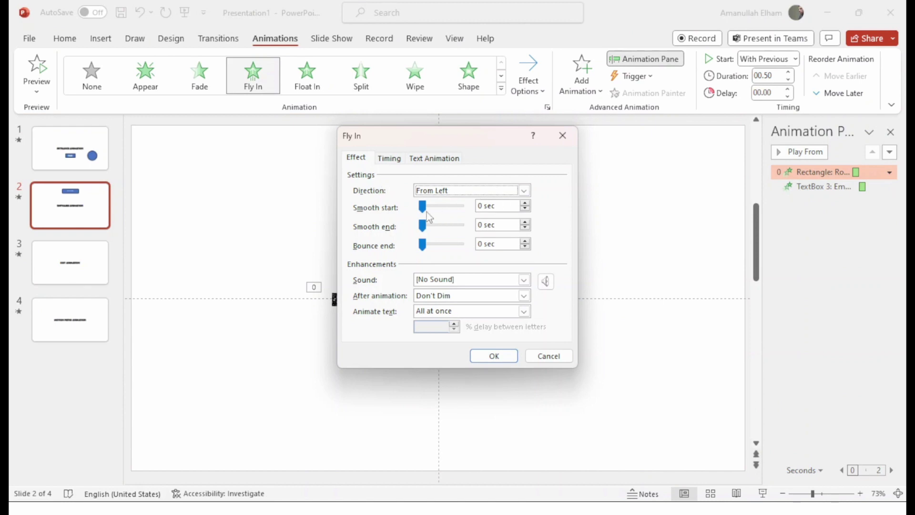
left_click_drag(423, 207, 460, 208)
left_click(459, 244)
left_click_drag(459, 244, 434, 252)
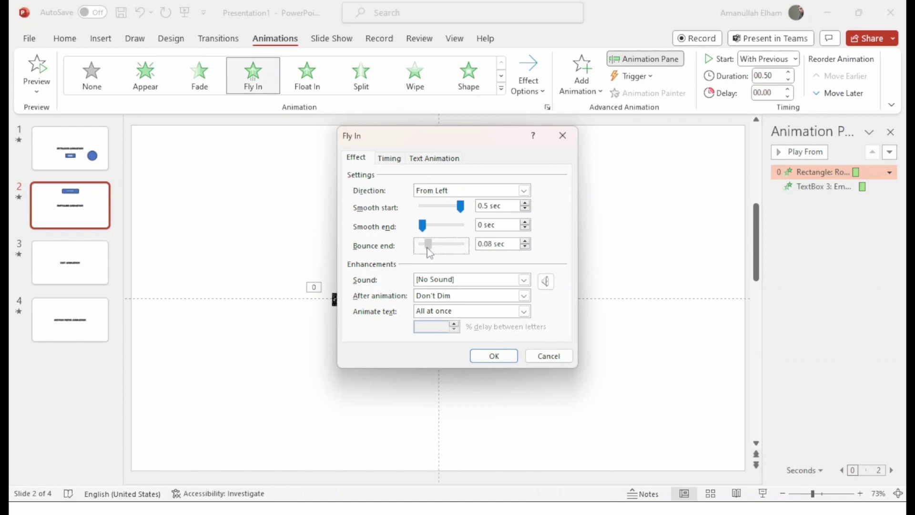
left_click(493, 356)
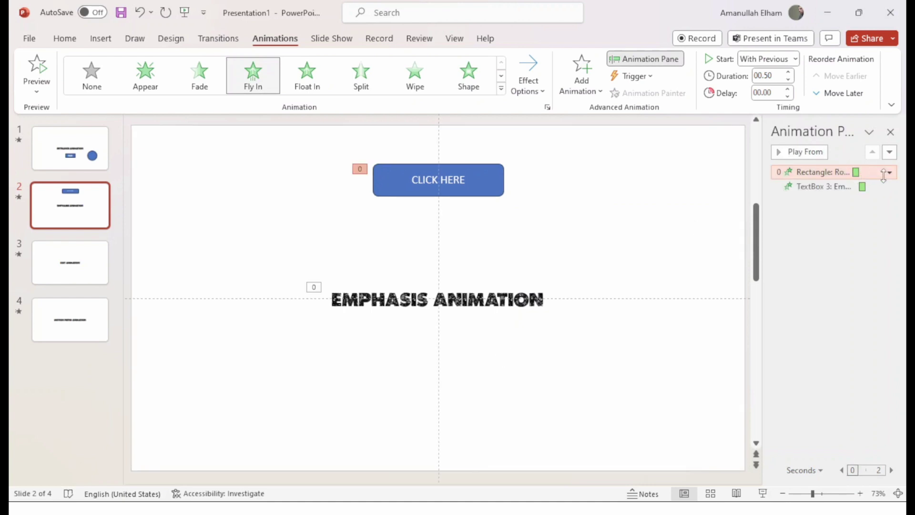
Set the fly-in's sound to Arrow and its after-animation colour to orange
double_click(818, 173)
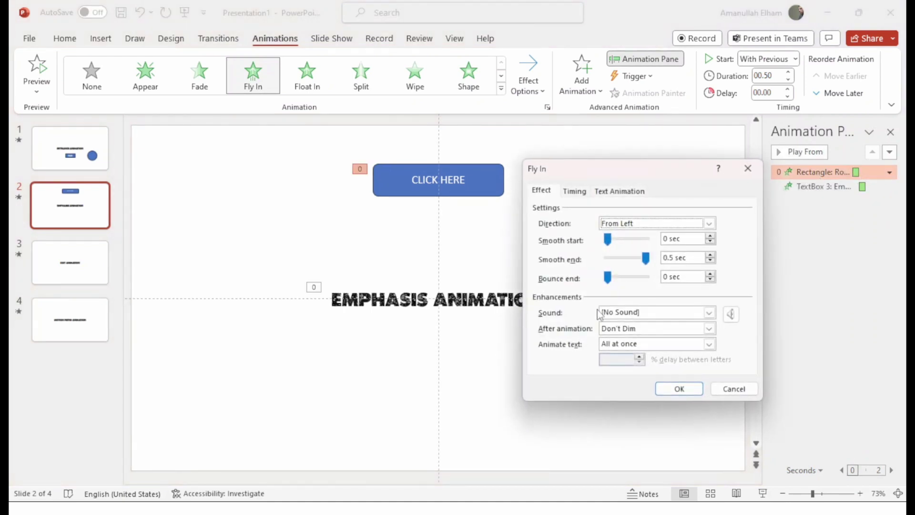
left_click(709, 313)
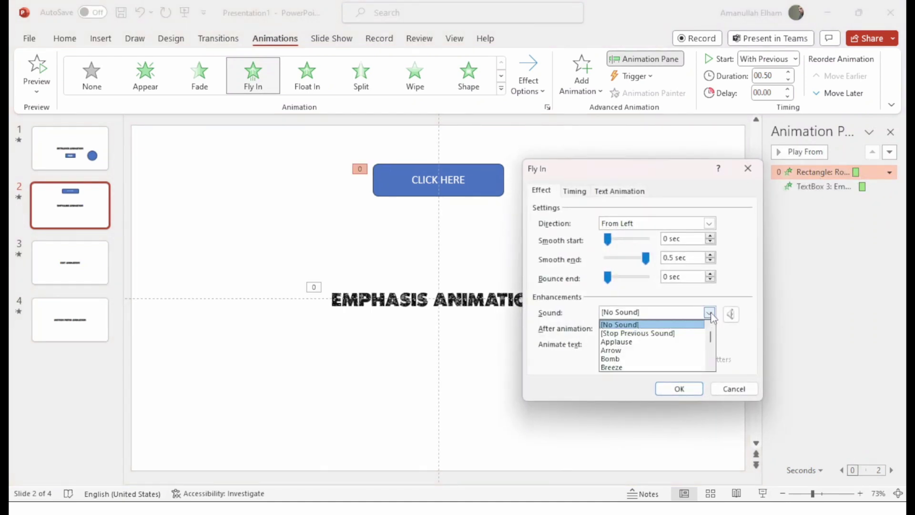
left_click(626, 350)
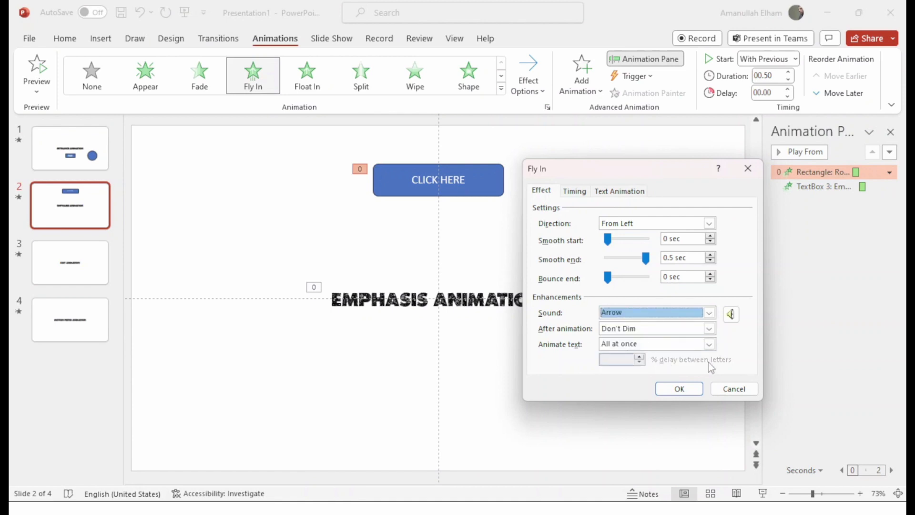
left_click(636, 330)
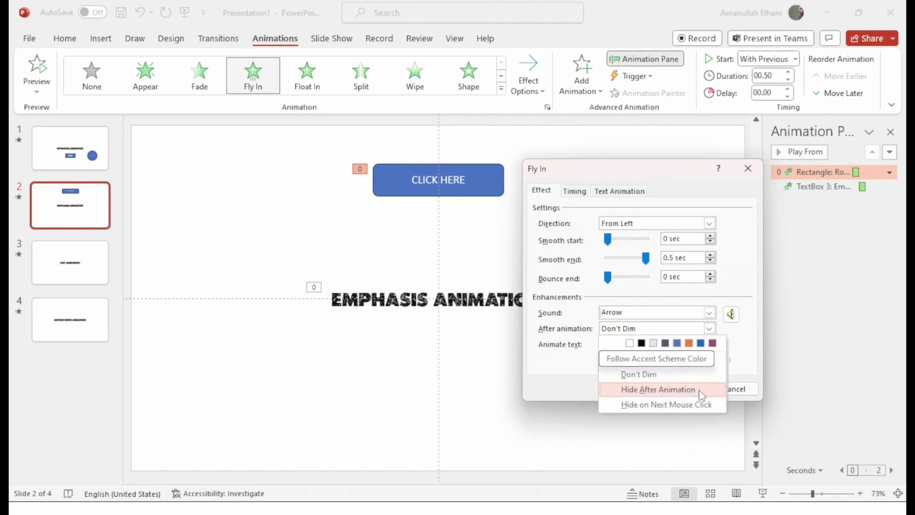
left_click(689, 343)
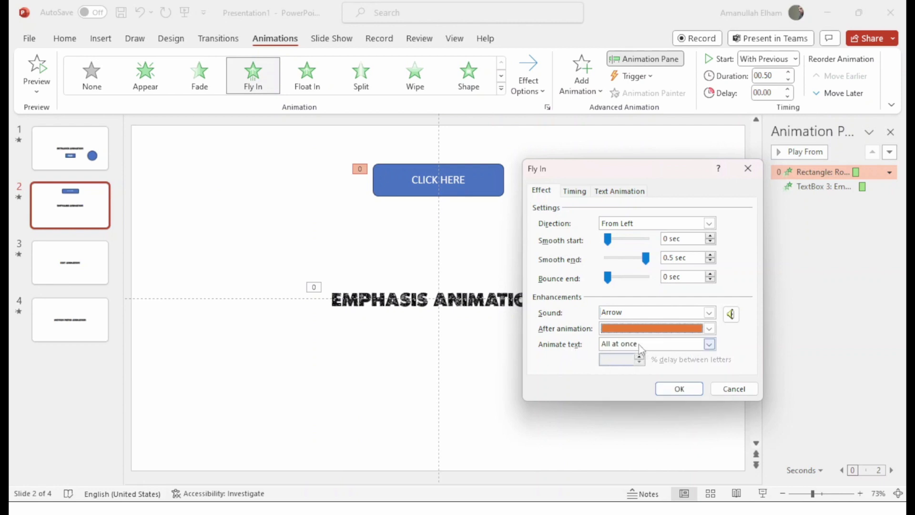
left_click(680, 388)
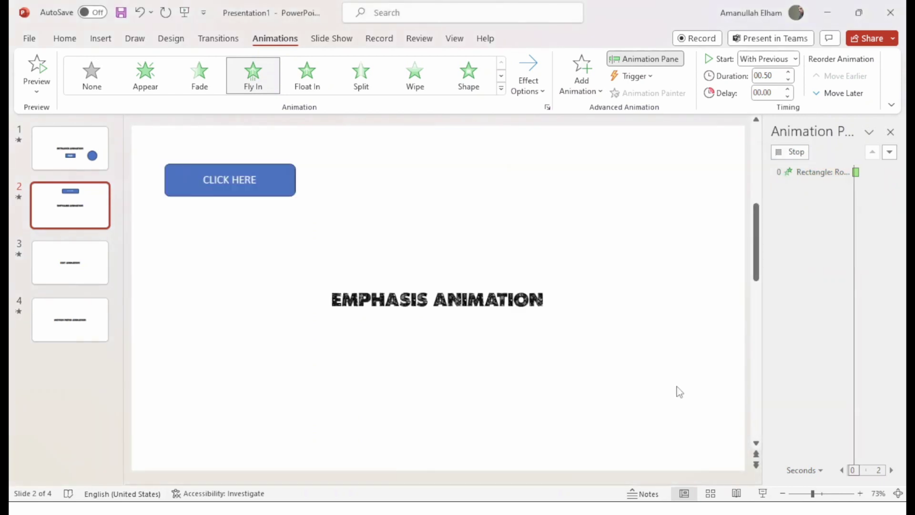